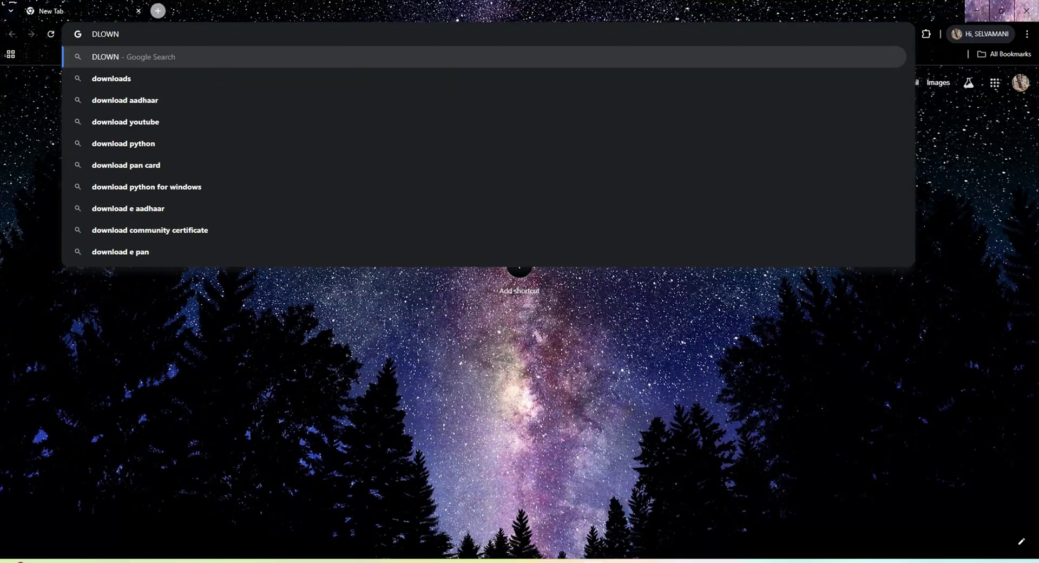
Step: Search the web for "download autocad" and open Autodesk's AutoCAD free trial page
{"action": "type", "text": "LOAD"}
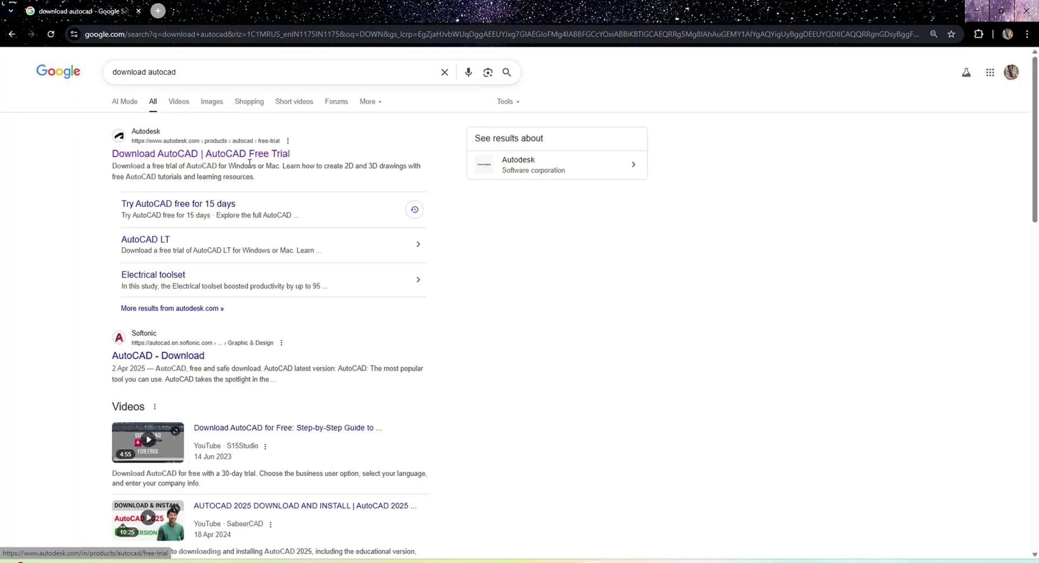
{"action": "left_click", "coordinate": [277, 157]}
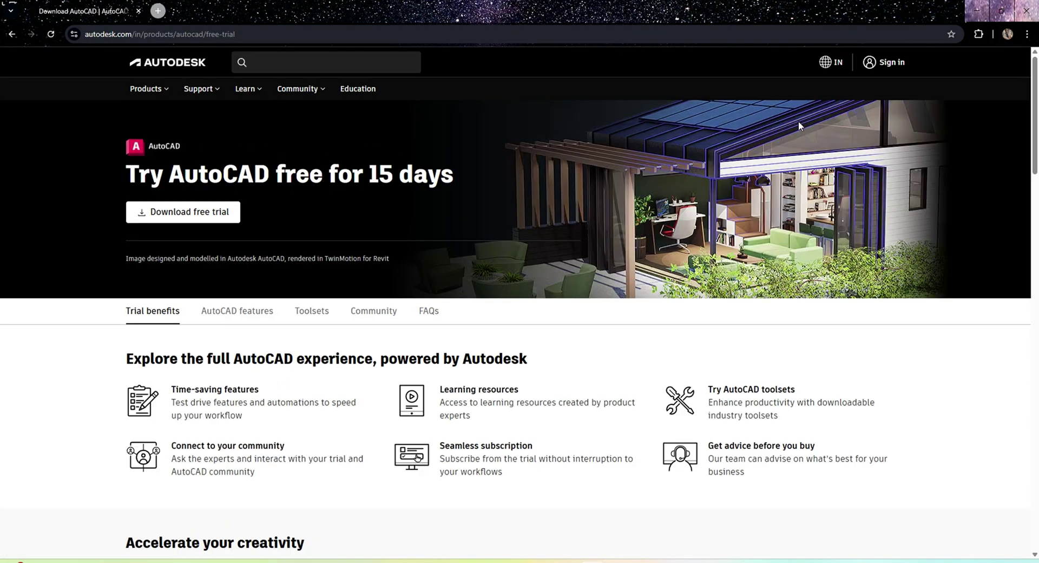
Step: Open the Autodesk sign-in page and go to creating a new account
{"action": "left_click", "coordinate": [898, 64]}
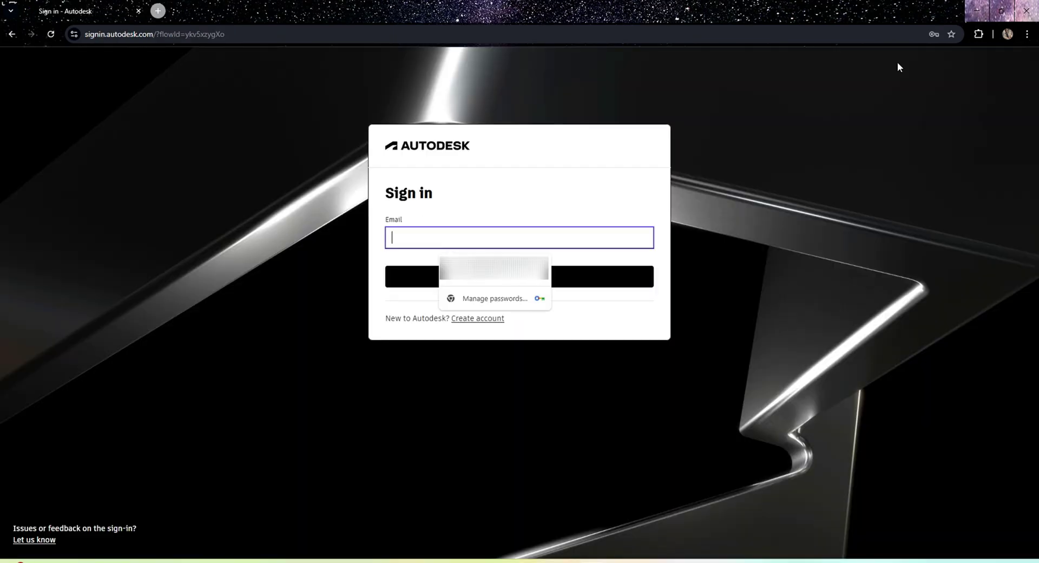
{"action": "left_click", "coordinate": [583, 318]}
{"action": "left_click", "coordinate": [496, 318]}
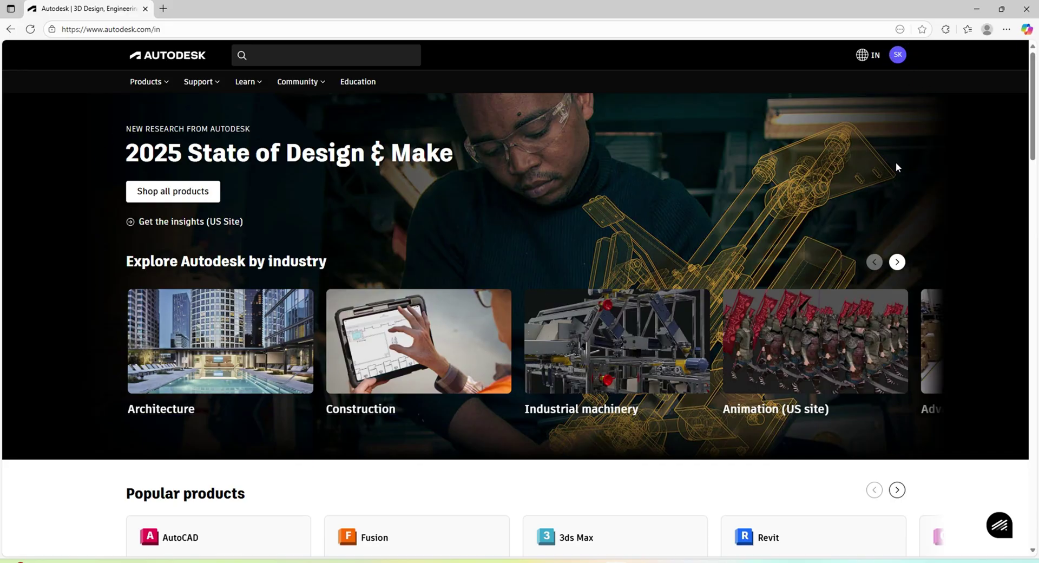
Step: Leave the Autodesk home page, search the web for "download autocad" and open the AutoCAD free trial result
{"action": "scroll", "coordinate": [892, 236], "scroll_direction": "down", "scroll_amount": 4}
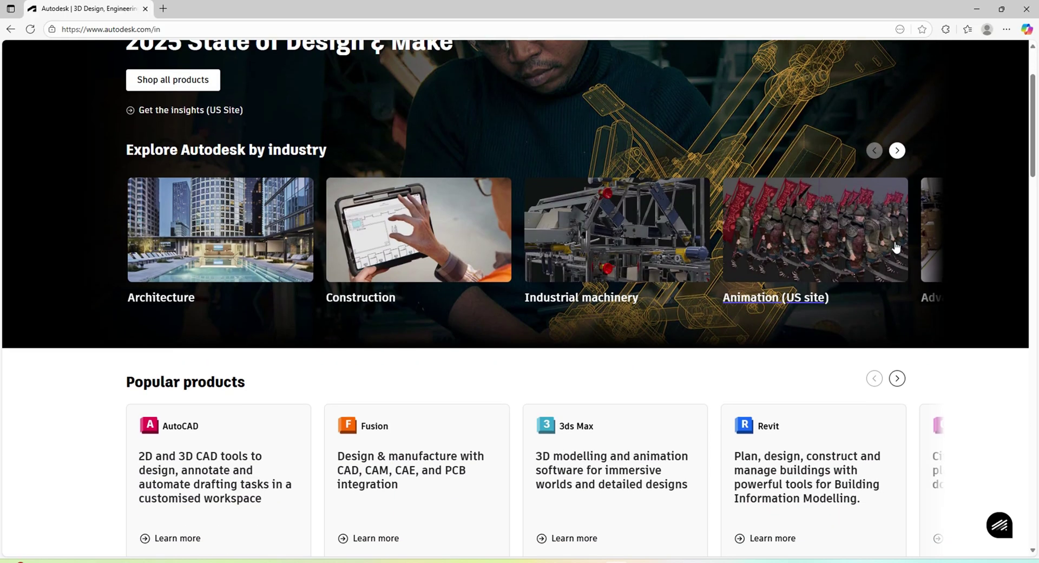
{"action": "scroll", "coordinate": [894, 247], "scroll_direction": "up", "scroll_amount": 4}
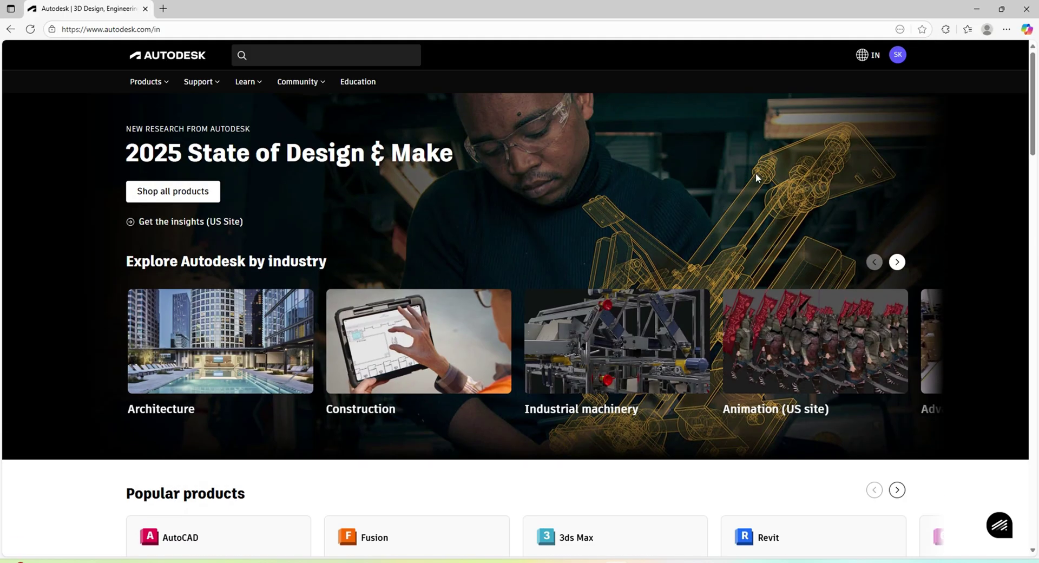
{"action": "left_click", "coordinate": [9, 31]}
{"action": "left_click", "coordinate": [191, 30]}
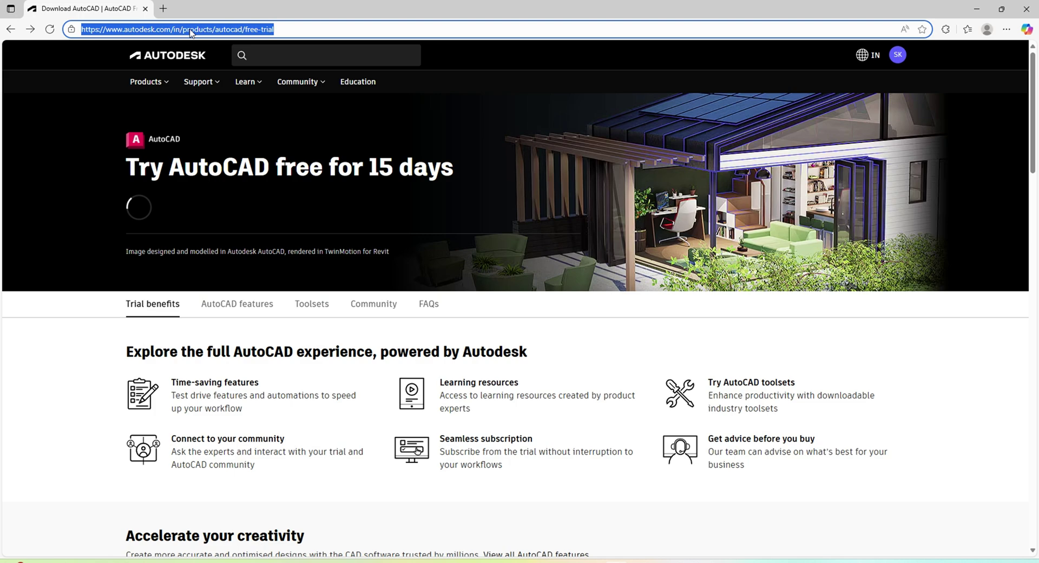
{"action": "type", "text": "DL"}
{"action": "key", "text": "BackSpace"}
{"action": "type", "text": "OWNL"}
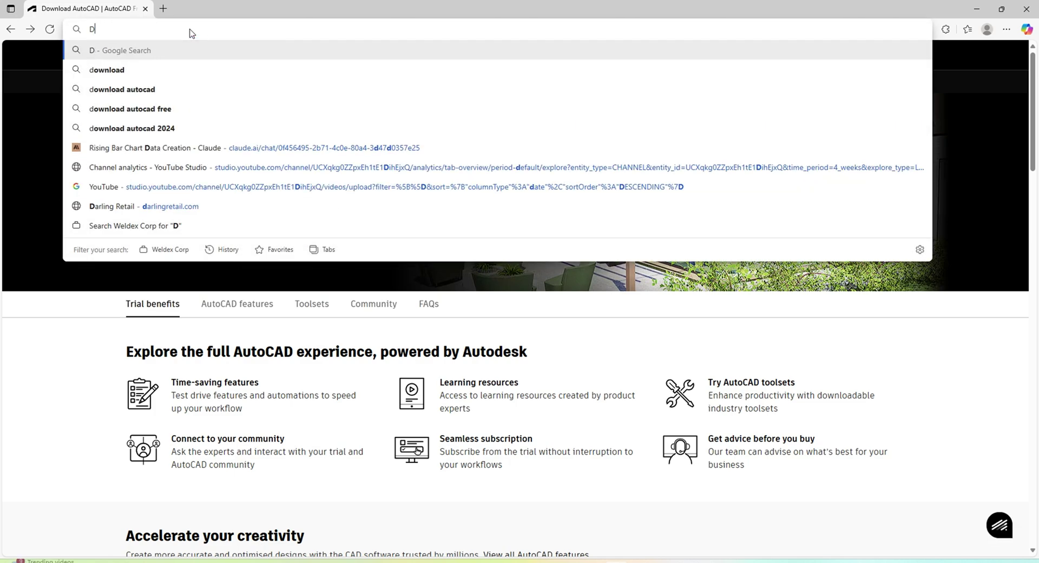
{"action": "key", "text": "Return"}
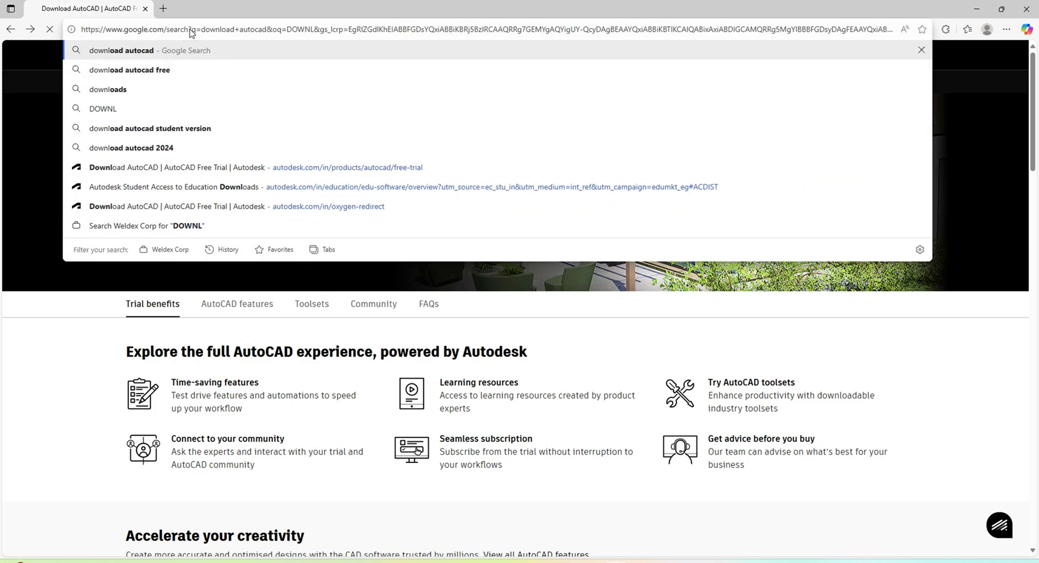
{"action": "left_click", "coordinate": [216, 157]}
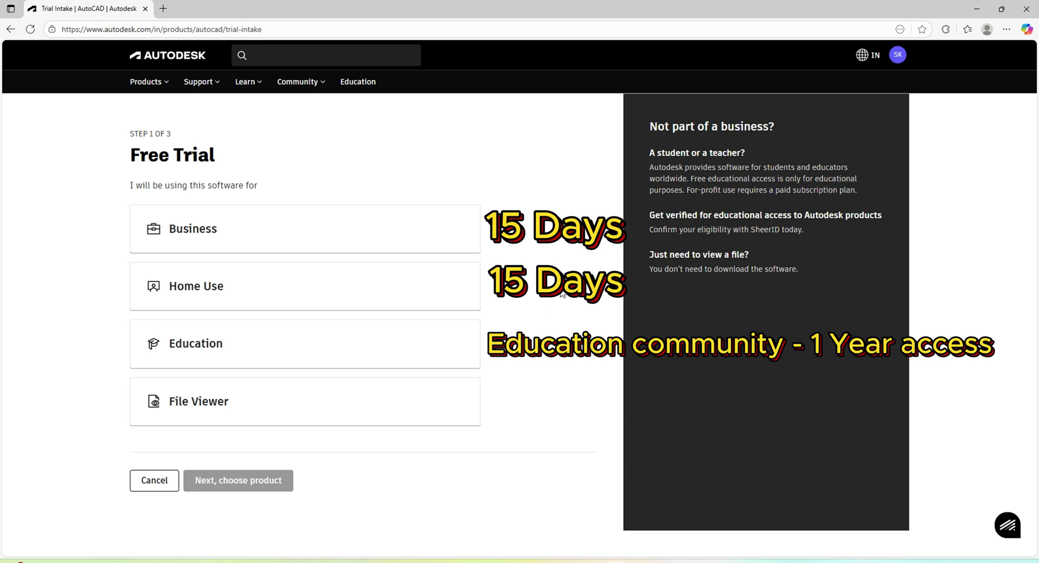
Step: Choose Business as the free trial's use, keep AutoCAD as the product and continue to the personal info form
{"action": "left_click", "coordinate": [431, 239]}
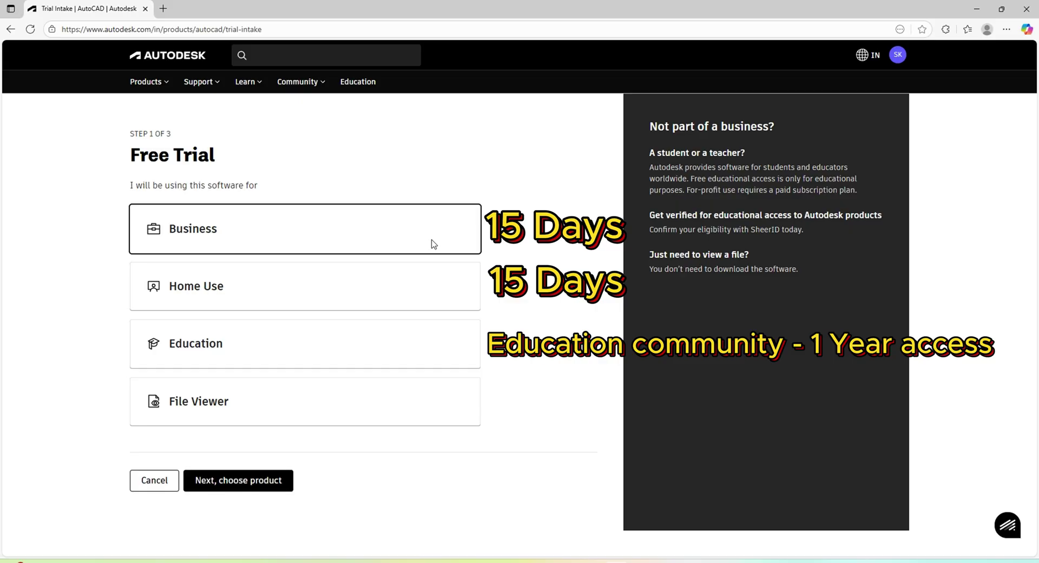
{"action": "left_click", "coordinate": [260, 482]}
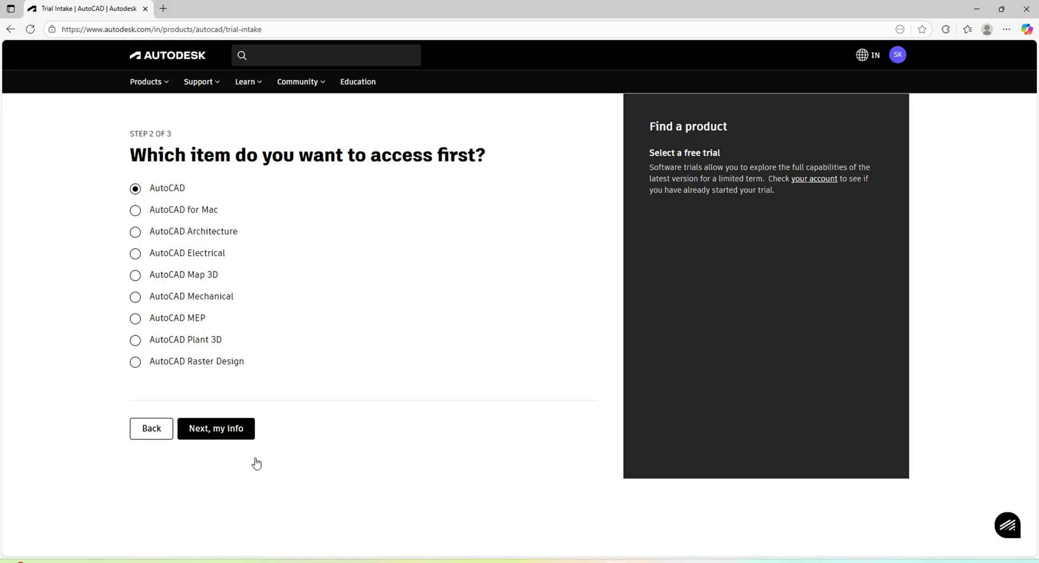
{"action": "left_click", "coordinate": [231, 436]}
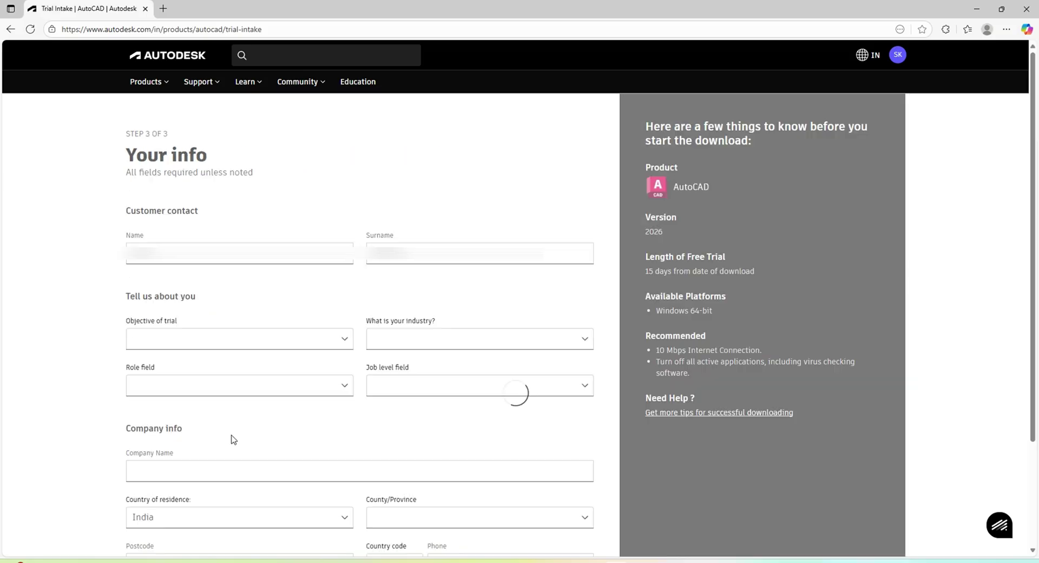
Step: Examine the Your info form's contact, trial objective, industry, role, job level and company fields without filling them in
{"action": "left_click", "coordinate": [257, 244]}
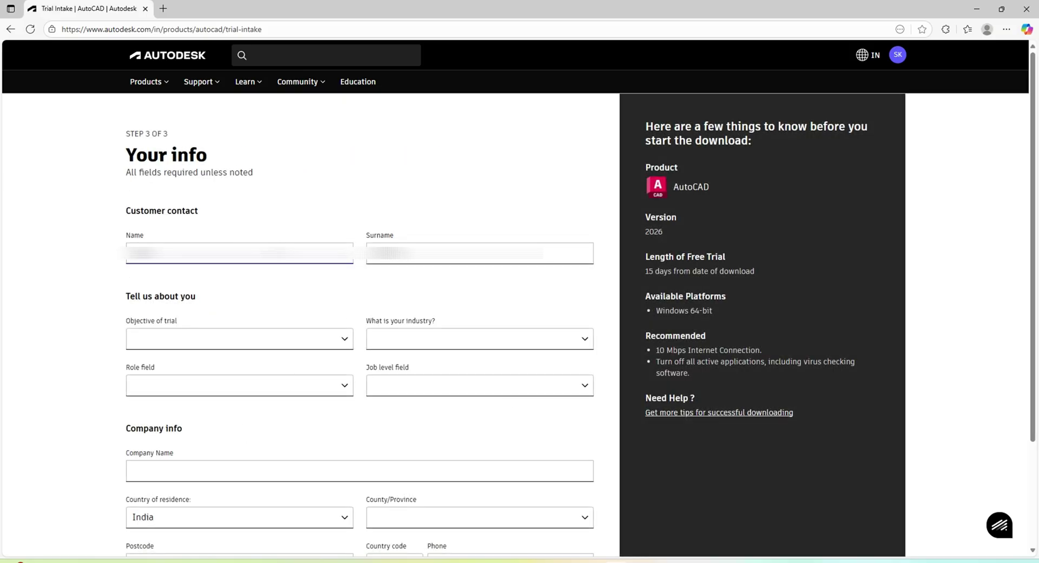
{"action": "scroll", "coordinate": [286, 265], "scroll_direction": "down", "scroll_amount": 1}
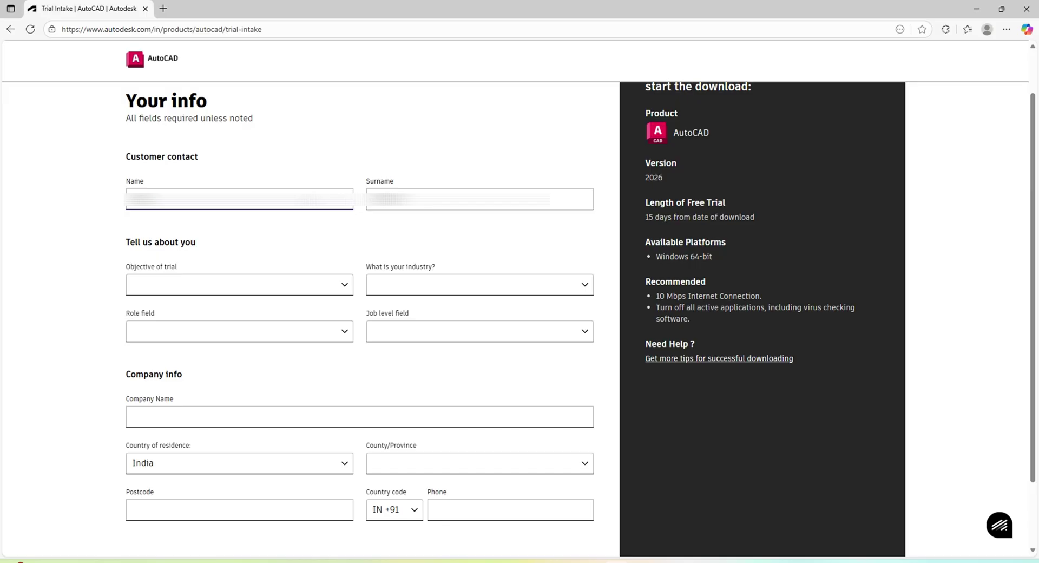
{"action": "left_click", "coordinate": [404, 205]}
{"action": "left_click", "coordinate": [347, 216]}
{"action": "scroll", "coordinate": [346, 225], "scroll_direction": "down", "scroll_amount": 1}
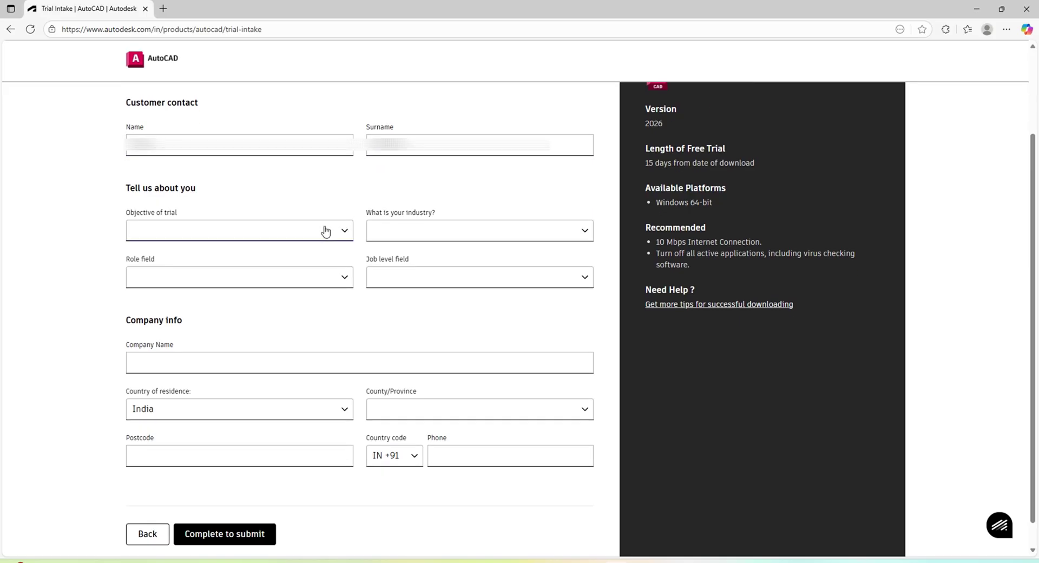
{"action": "left_click", "coordinate": [258, 234]}
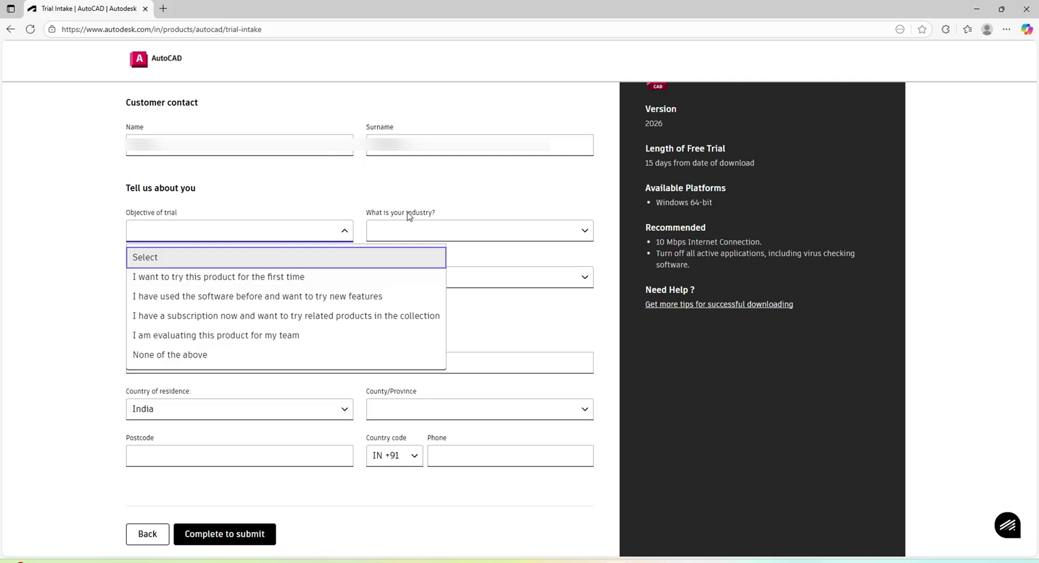
{"action": "left_click", "coordinate": [414, 230]}
{"action": "left_click", "coordinate": [414, 230]}
{"action": "left_click", "coordinate": [298, 246]}
{"action": "left_click", "coordinate": [373, 278]}
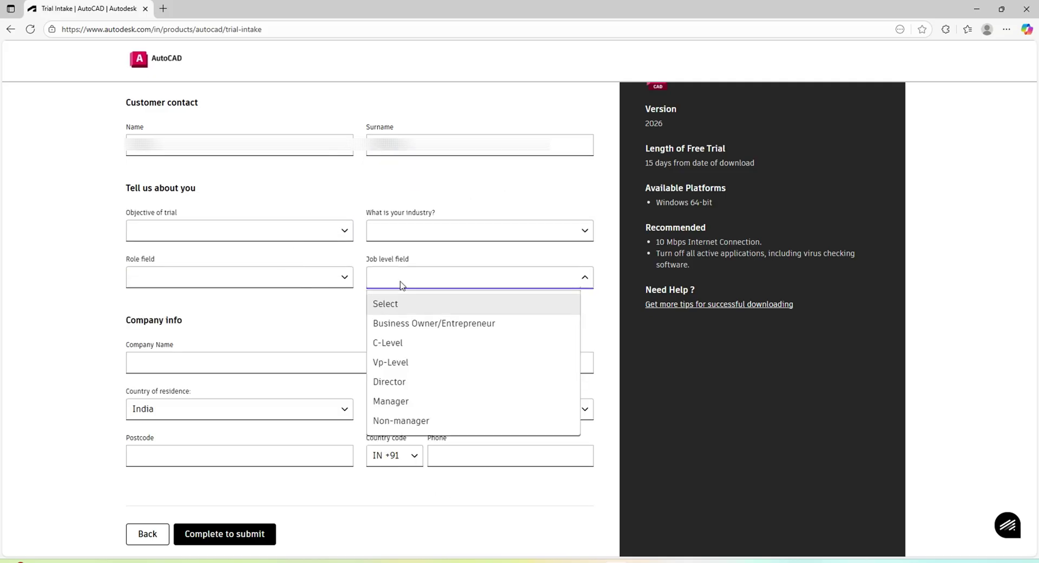
{"action": "key", "text": "Escape"}
{"action": "scroll", "coordinate": [292, 378], "scroll_direction": "down", "scroll_amount": 1}
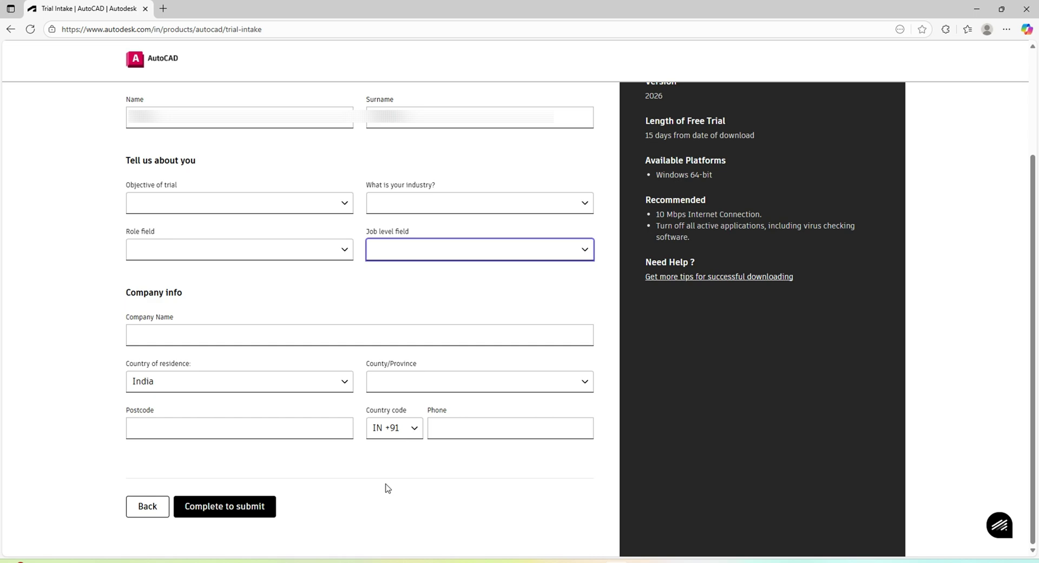
{"action": "scroll", "coordinate": [324, 331], "scroll_direction": "up", "scroll_amount": 5}
{"action": "scroll", "coordinate": [267, 507], "scroll_direction": "down", "scroll_amount": 5}
{"action": "scroll", "coordinate": [412, 457], "scroll_direction": "up", "scroll_amount": 1}
{"action": "scroll", "coordinate": [362, 424], "scroll_direction": "up", "scroll_amount": 5}
{"action": "scroll", "coordinate": [301, 457], "scroll_direction": "down", "scroll_amount": 5}
Step: Return to the first free trial step, choose Education as the use and continue to the Educational Community
{"action": "left_click", "coordinate": [156, 509]}
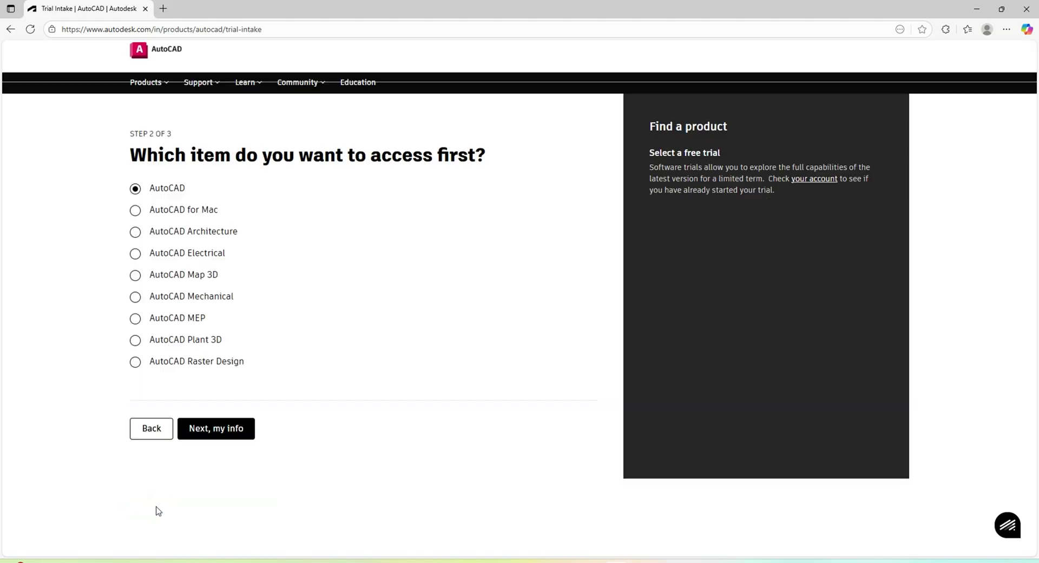
{"action": "left_click", "coordinate": [155, 426]}
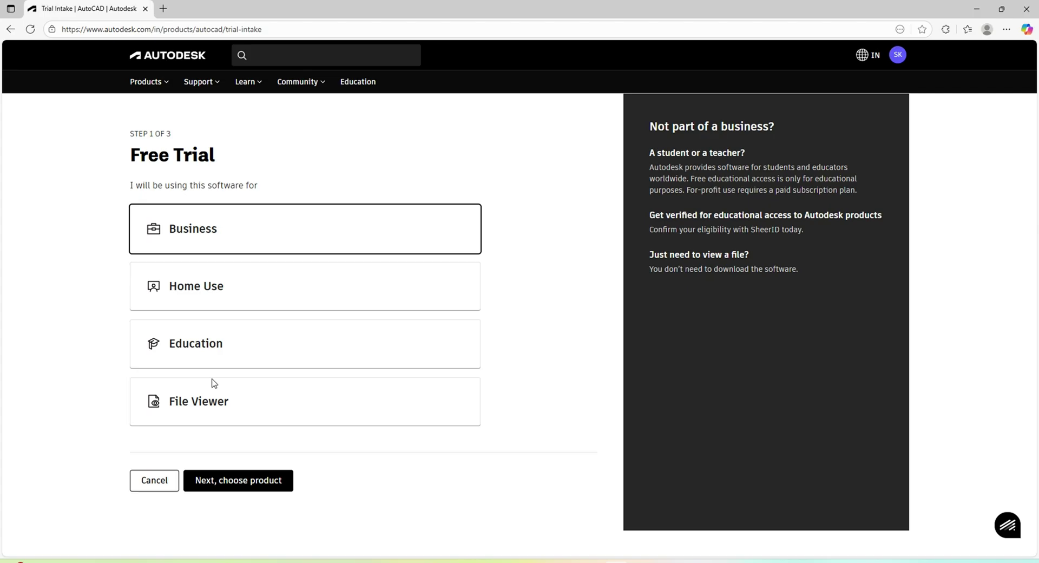
{"action": "left_click", "coordinate": [233, 350]}
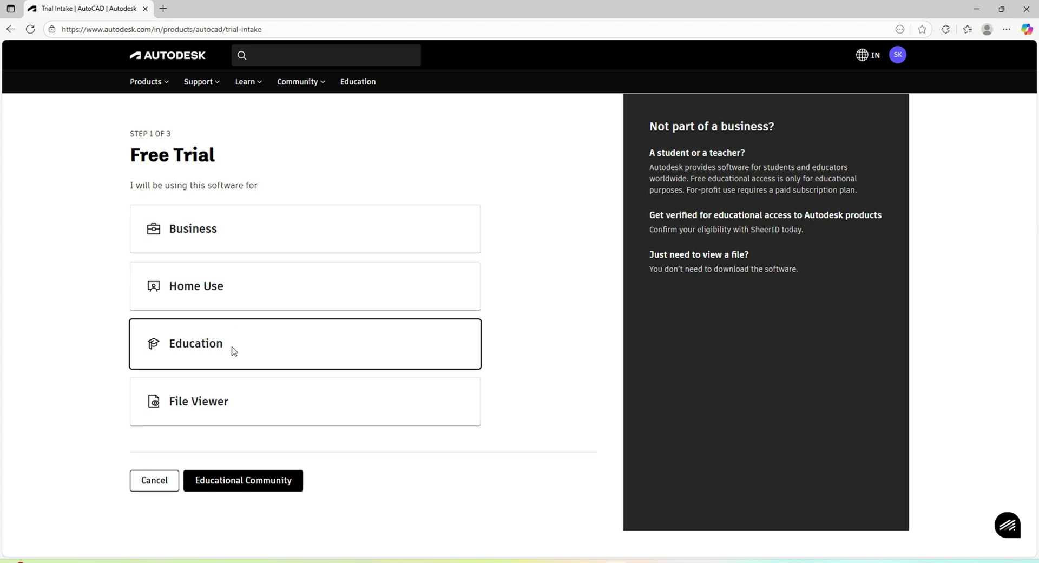
{"action": "left_click", "coordinate": [242, 480]}
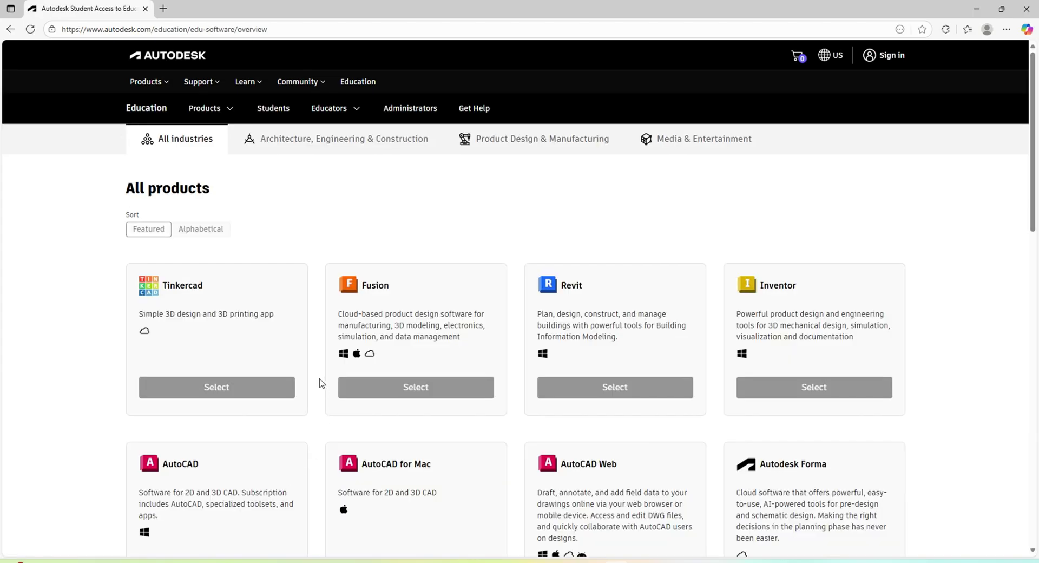
Step: Select AutoCAD among the education products and choose the Student subscription plan
{"action": "scroll", "coordinate": [452, 358], "scroll_direction": "down", "scroll_amount": 3}
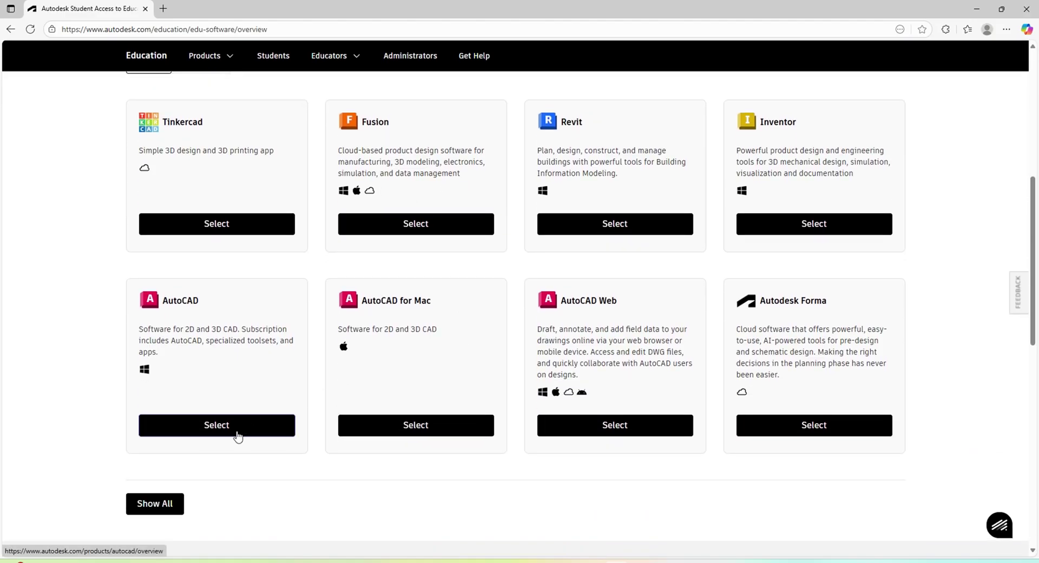
{"action": "left_click", "coordinate": [237, 436]}
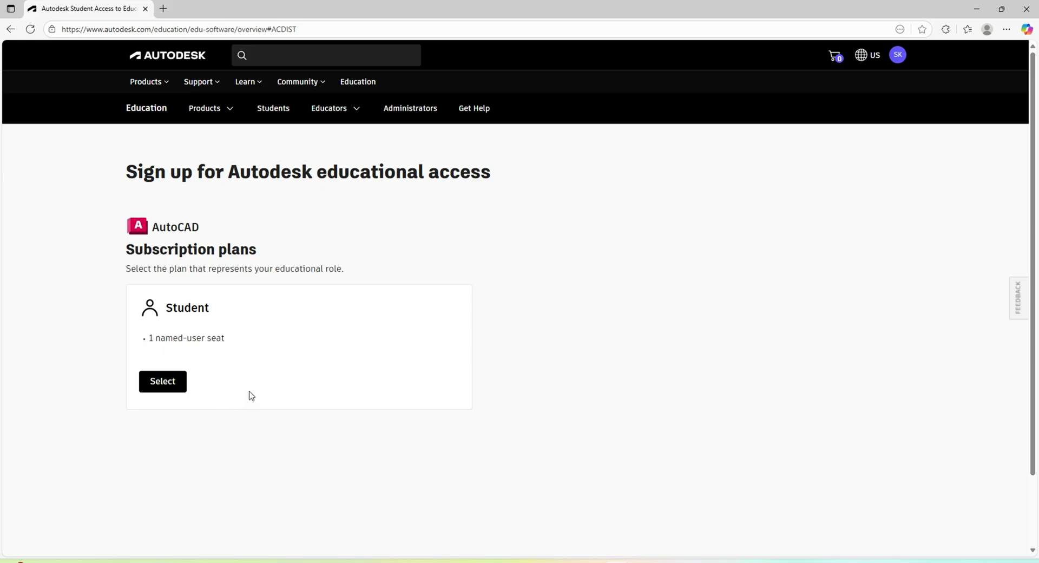
{"action": "left_click", "coordinate": [181, 389]}
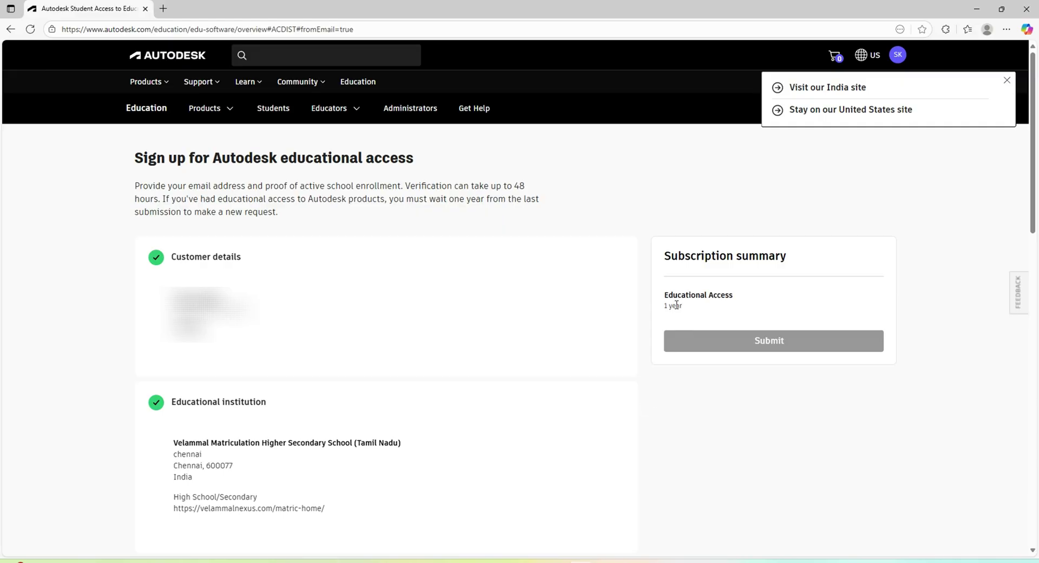
Step: Examine the educational access sign-up page for its subscription term, document requirements, preferred proof documents and attachment area
{"action": "left_click_drag", "start_coordinate": [662, 292], "coordinate": [711, 311]}
{"action": "left_click", "coordinate": [701, 299]}
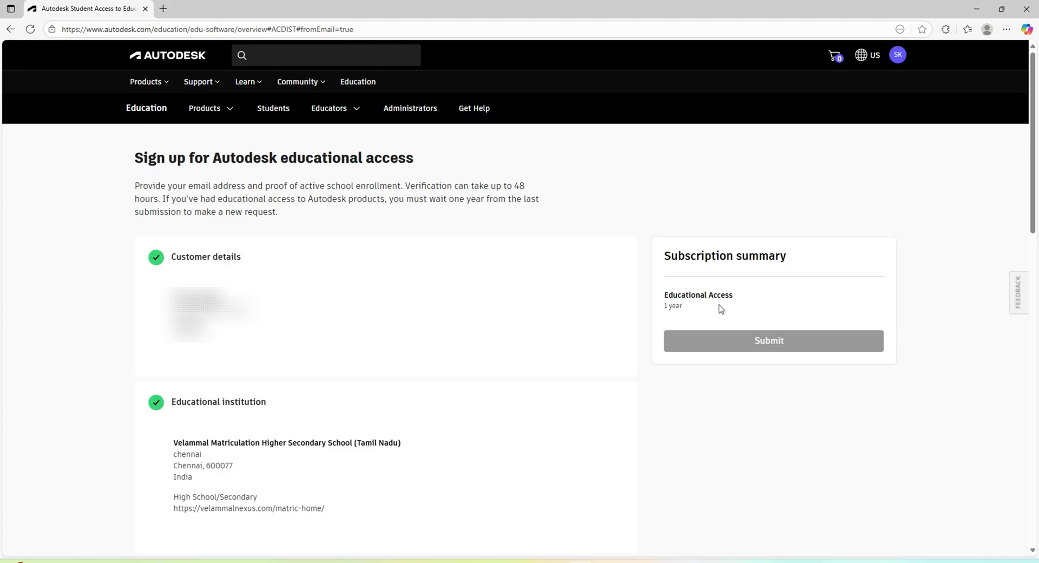
{"action": "scroll", "coordinate": [720, 309], "scroll_direction": "down", "scroll_amount": 1}
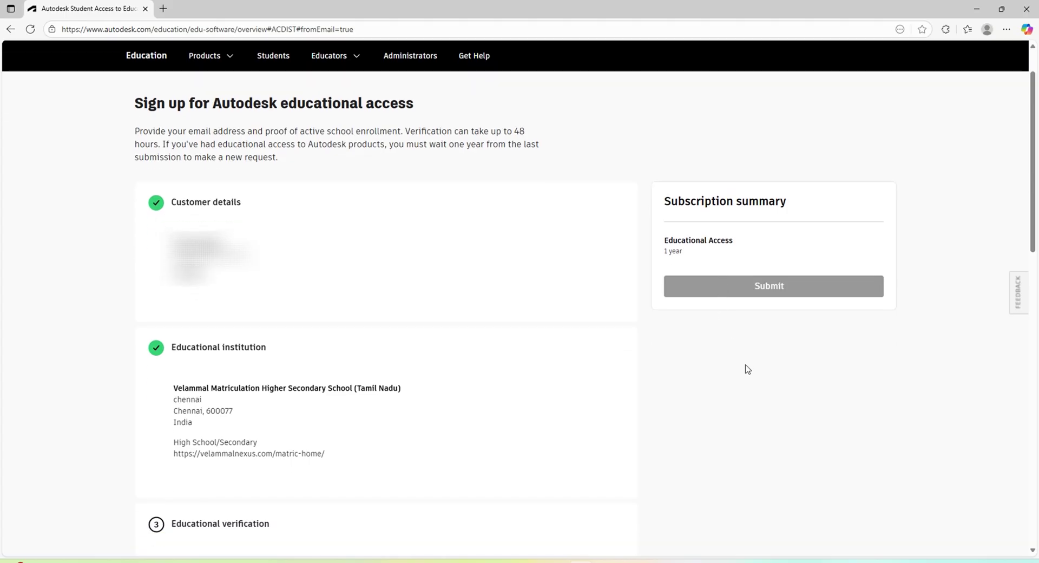
{"action": "scroll", "coordinate": [709, 400], "scroll_direction": "down", "scroll_amount": 5}
{"action": "scroll", "coordinate": [710, 400], "scroll_direction": "down", "scroll_amount": 2}
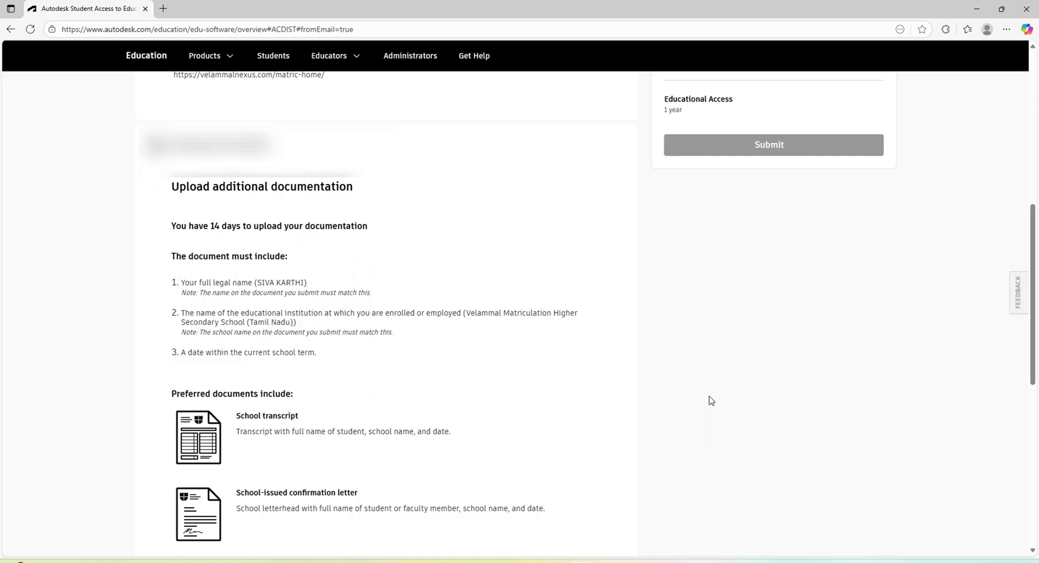
{"action": "scroll", "coordinate": [708, 400], "scroll_direction": "down", "scroll_amount": 1}
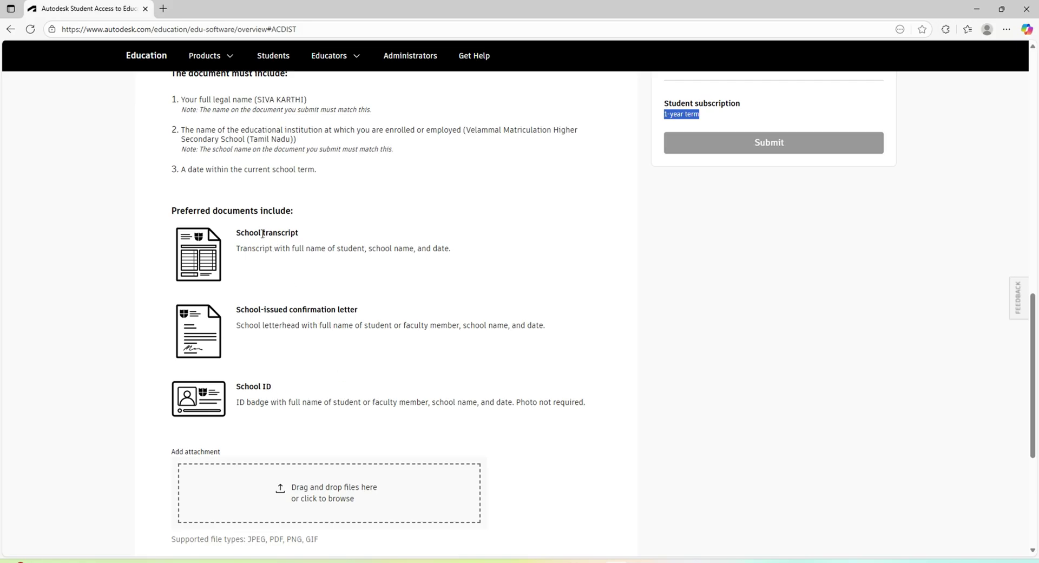
{"action": "left_click_drag", "start_coordinate": [236, 232], "coordinate": [306, 233]}
{"action": "left_click_drag", "start_coordinate": [237, 310], "coordinate": [368, 319]}
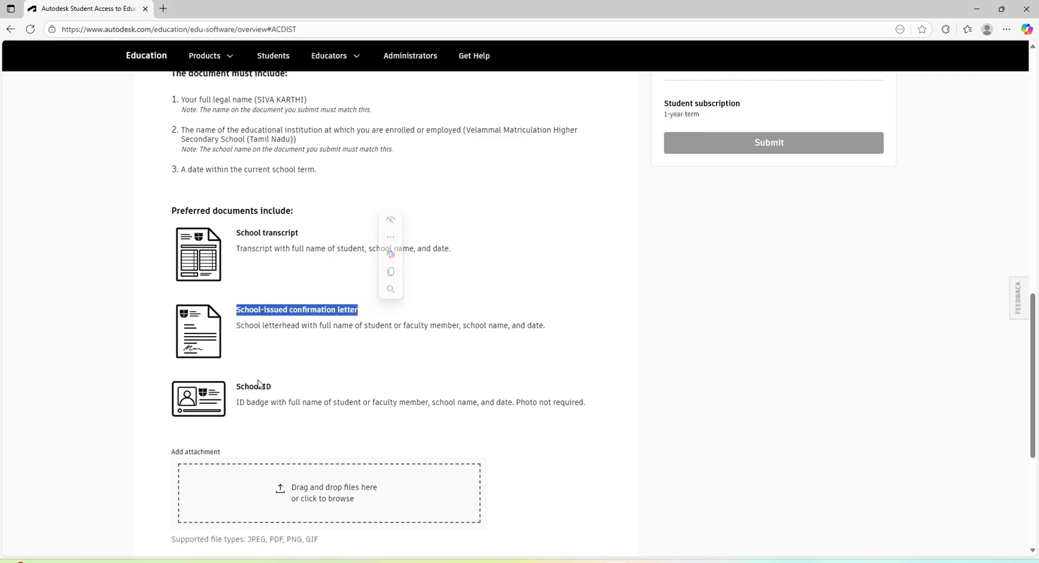
{"action": "left_click_drag", "start_coordinate": [241, 384], "coordinate": [272, 386]}
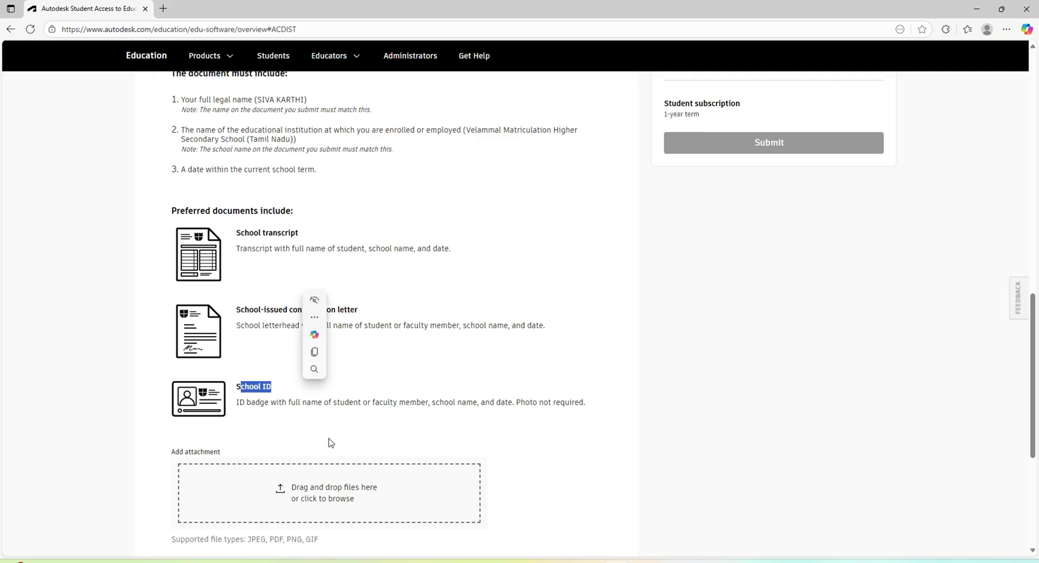
{"action": "scroll", "coordinate": [329, 441], "scroll_direction": "down", "scroll_amount": 1}
{"action": "scroll", "coordinate": [339, 446], "scroll_direction": "down", "scroll_amount": 3}
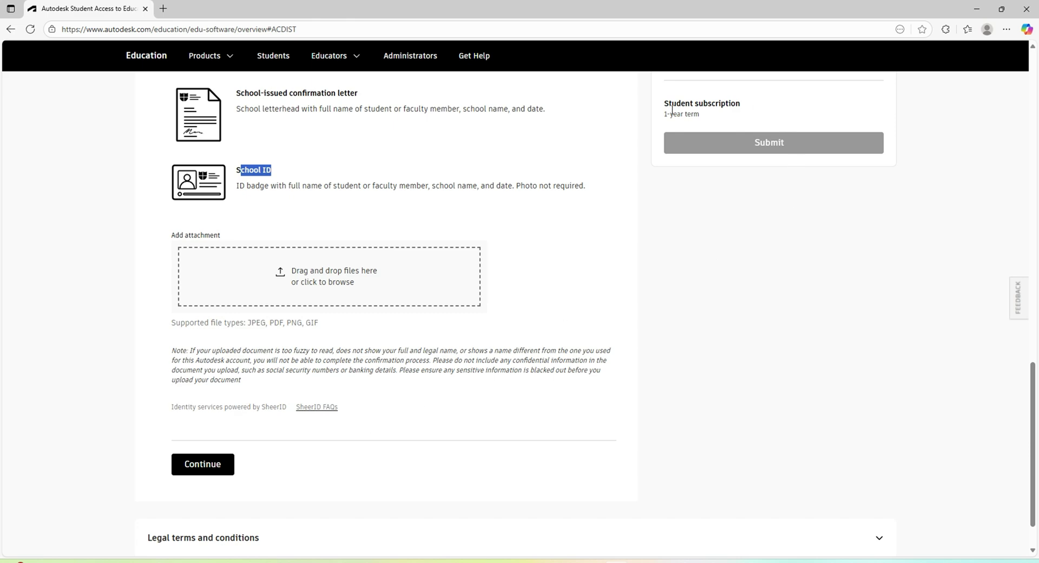
{"action": "left_click_drag", "start_coordinate": [672, 108], "coordinate": [715, 120]}
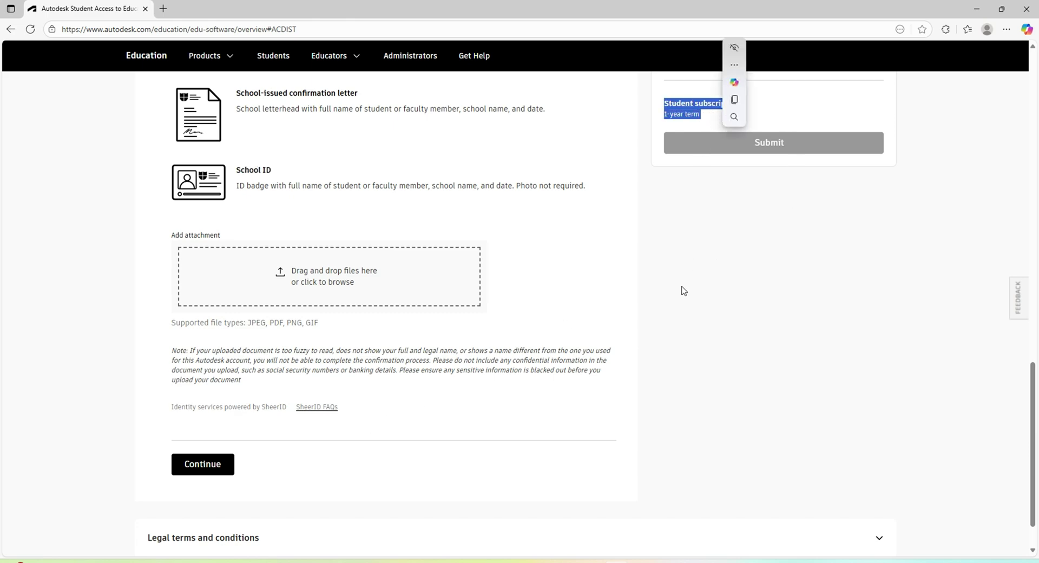
{"action": "scroll", "coordinate": [683, 291], "scroll_direction": "up", "scroll_amount": 15}
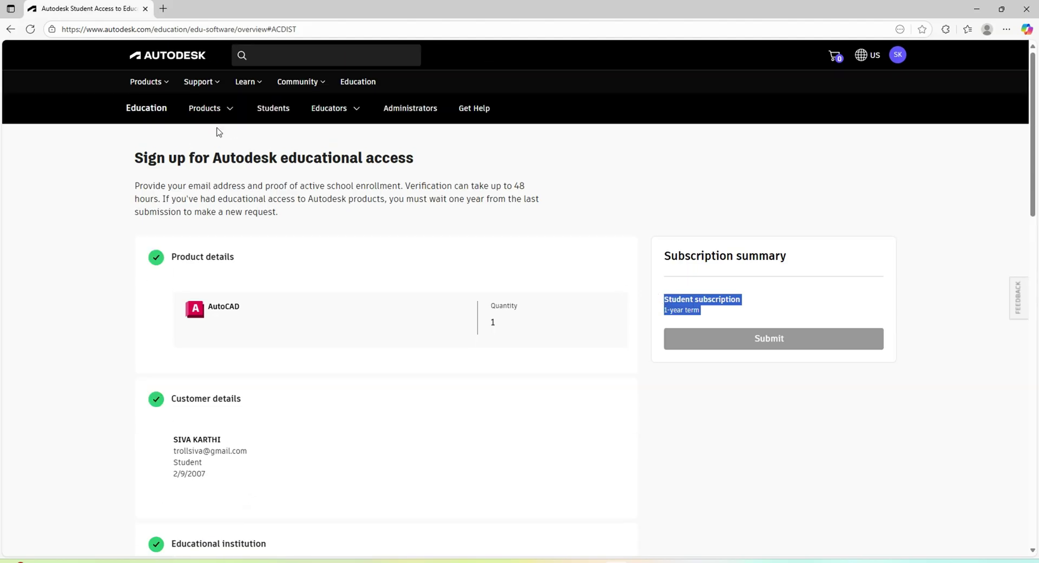
Step: Leave the educational access sign-up and return to the first step of the AutoCAD free trial form
{"action": "left_click", "coordinate": [8, 35]}
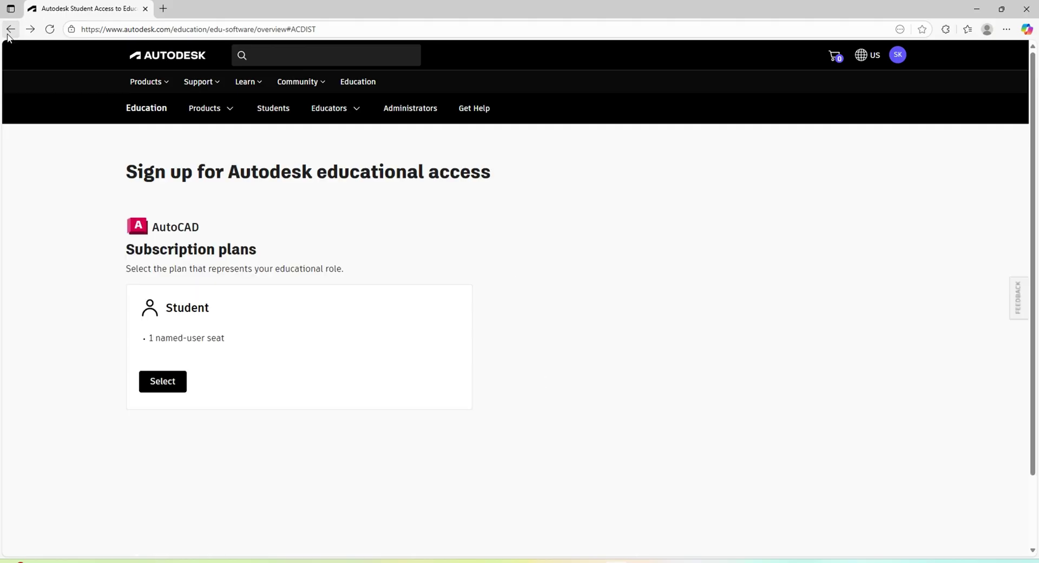
{"action": "left_click", "coordinate": [8, 35]}
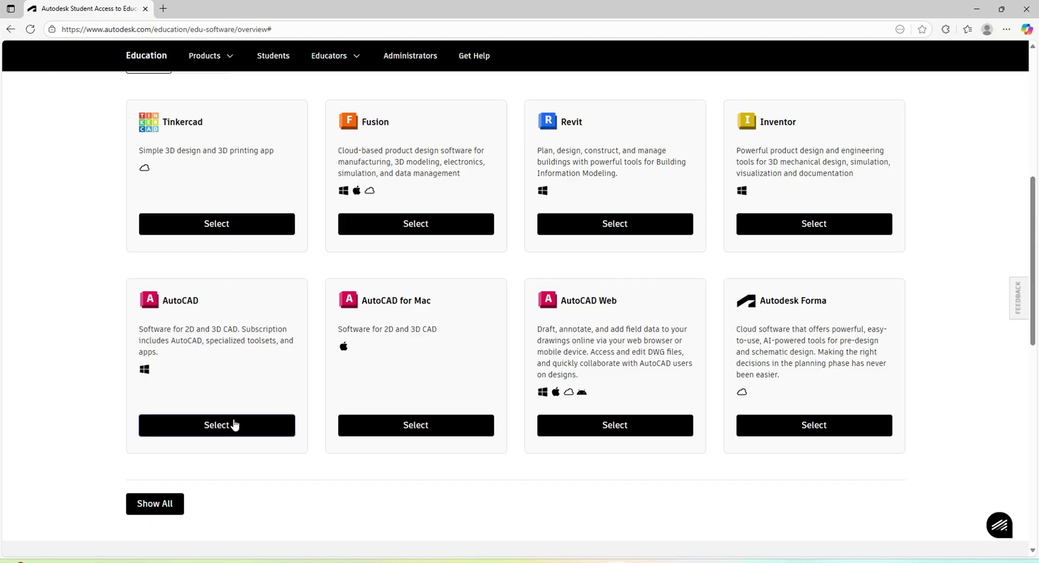
{"action": "left_click", "coordinate": [234, 424]}
{"action": "left_click", "coordinate": [8, 32]}
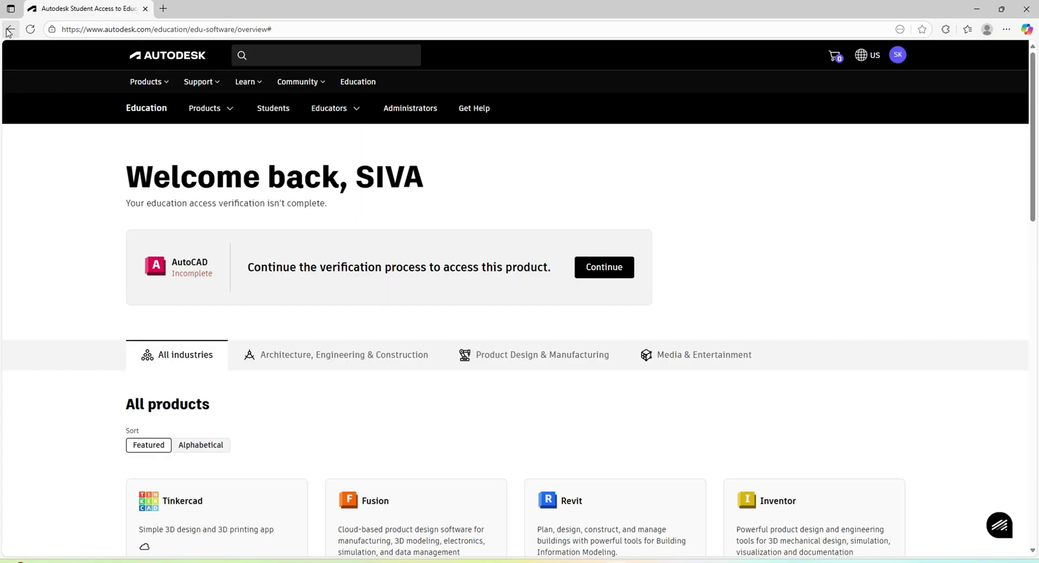
{"action": "left_click", "coordinate": [8, 31]}
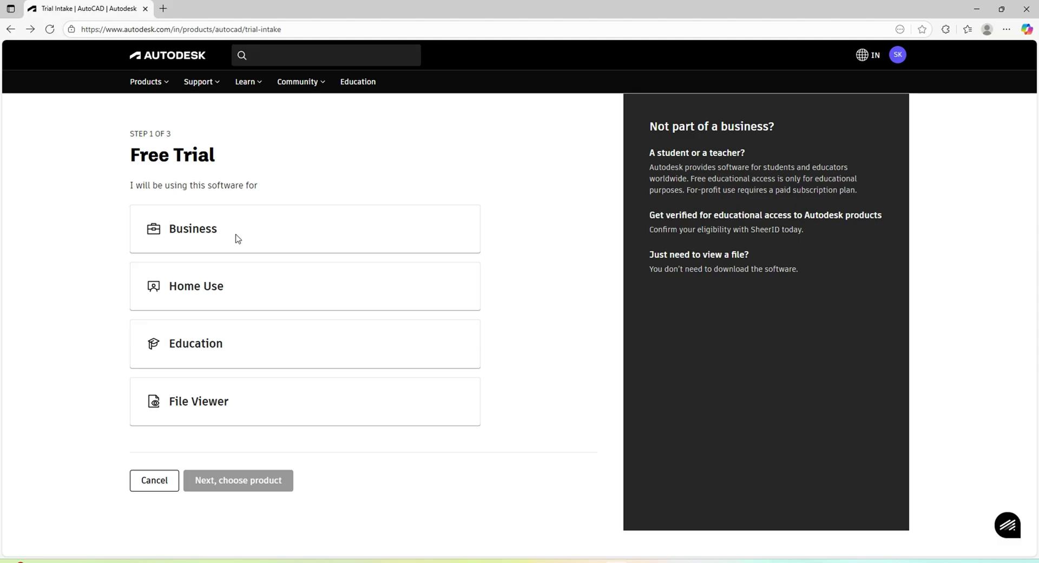
Step: Set the intended trial use to Business and continue to the product choice
{"action": "left_click", "coordinate": [236, 289]}
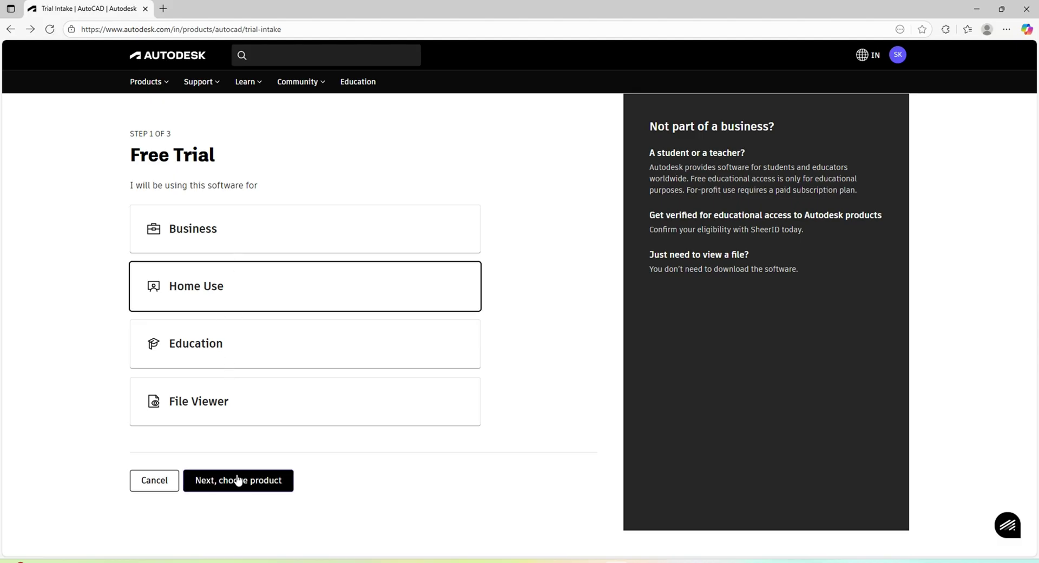
{"action": "left_click", "coordinate": [240, 248]}
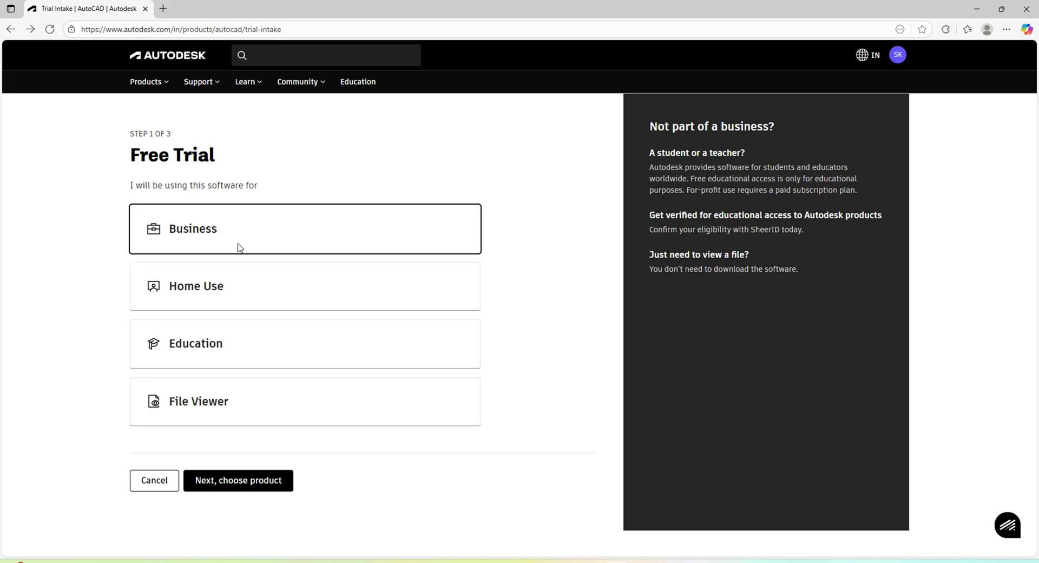
{"action": "left_click", "coordinate": [249, 482]}
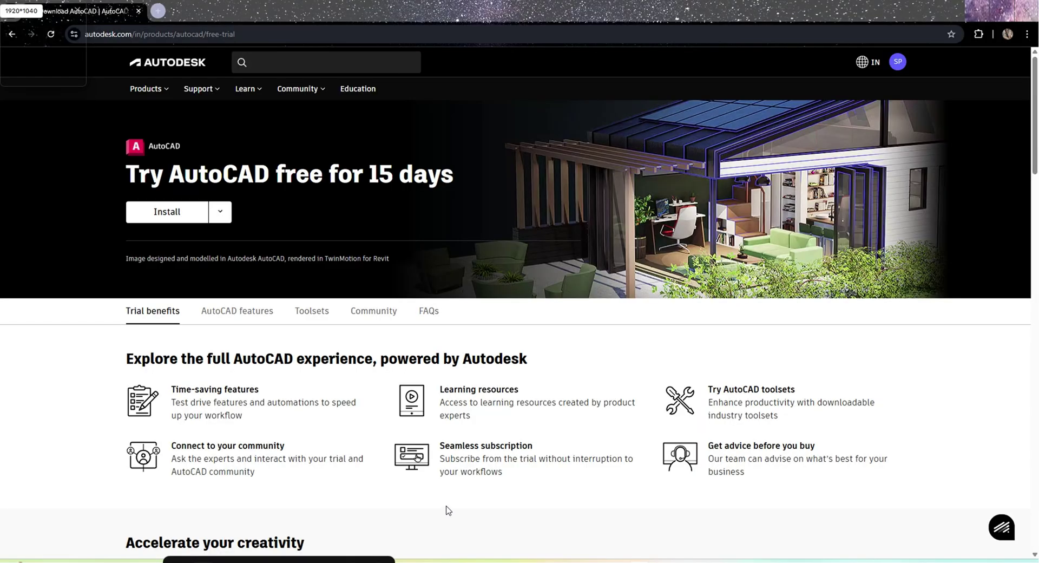
{"action": "left_click_drag", "start_coordinate": [140, 169], "coordinate": [370, 172]}
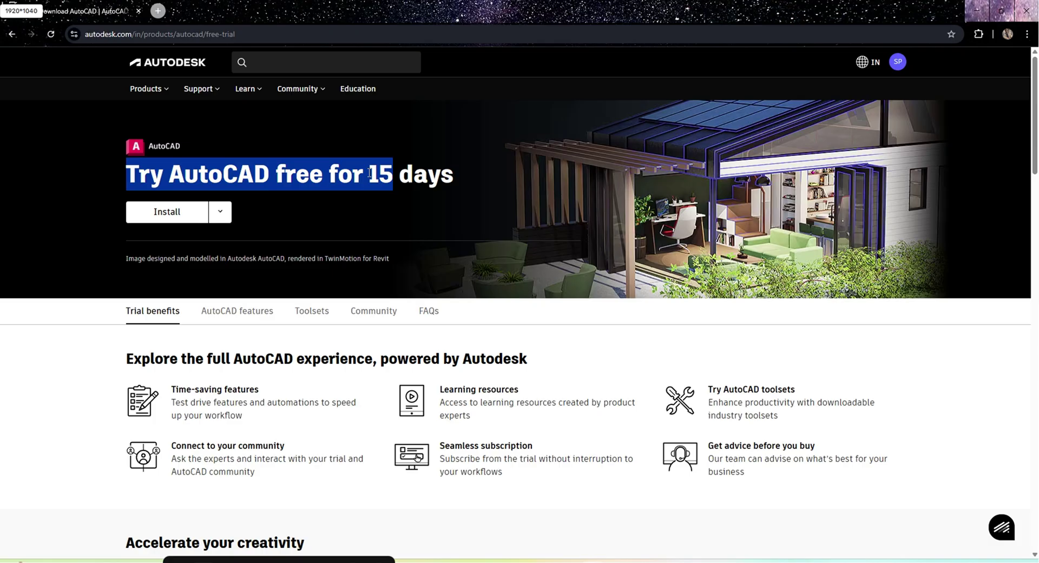
{"action": "left_click", "coordinate": [180, 214]}
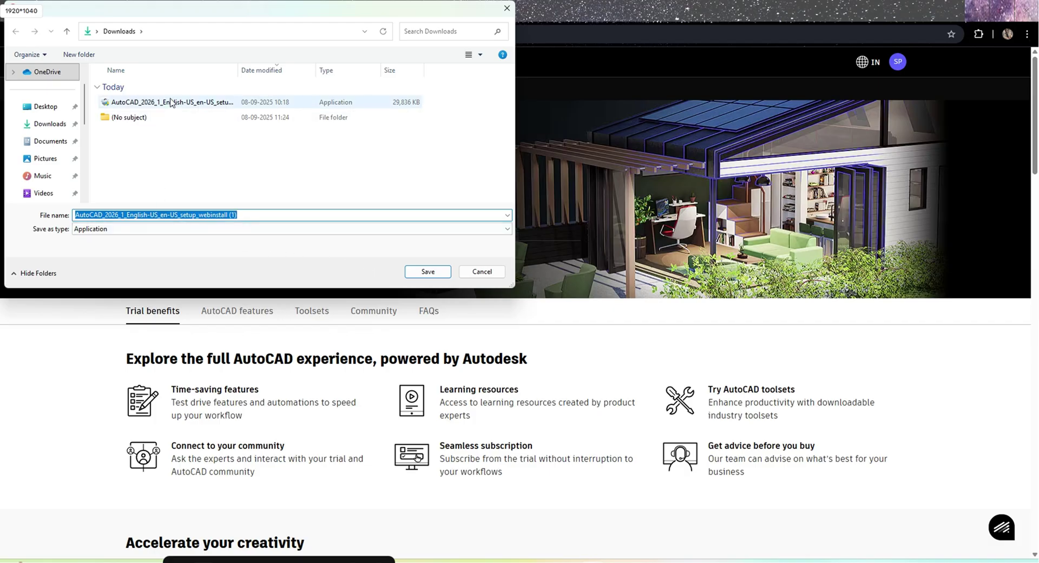
{"action": "left_click", "coordinate": [478, 273]}
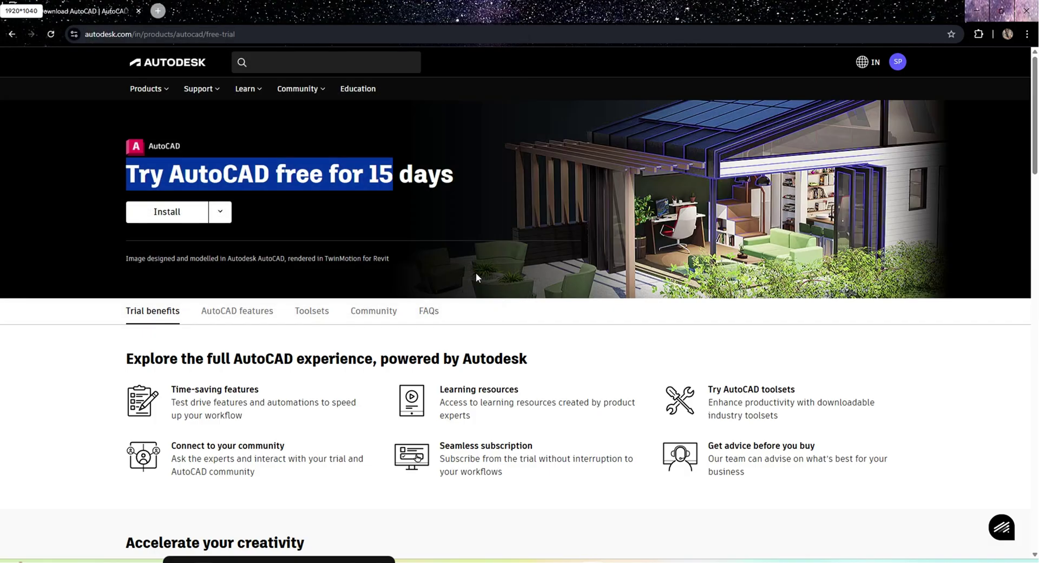
Step: Switch to File Explorer's Downloads folder and run the AutoCAD_2026_1_English-US_en-US_setup_webinstall installer
{"action": "left_click", "coordinate": [541, 562]}
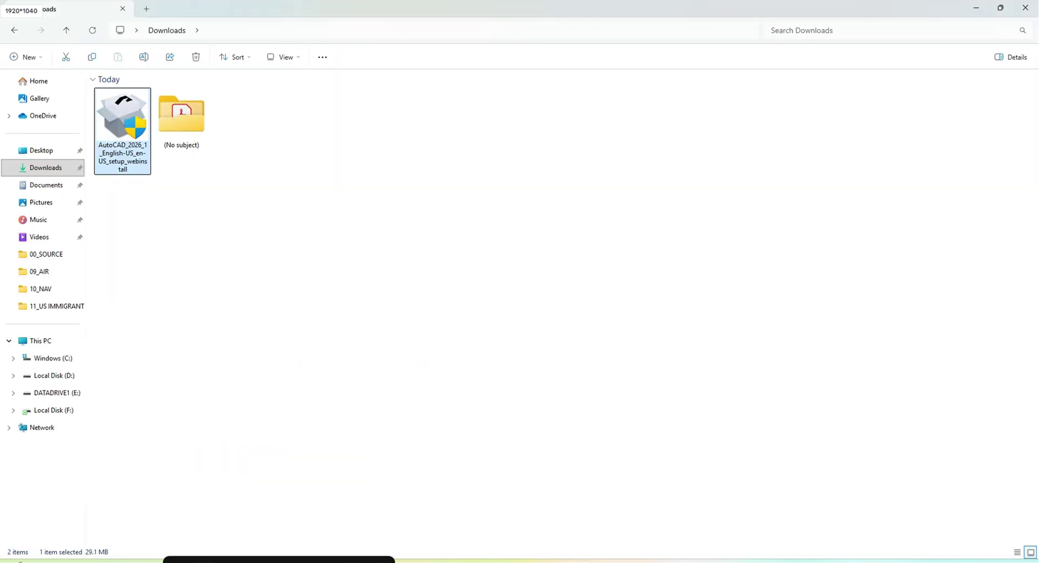
{"action": "left_click", "coordinate": [158, 193]}
{"action": "left_click", "coordinate": [139, 161]}
{"action": "double_click", "coordinate": [140, 161]}
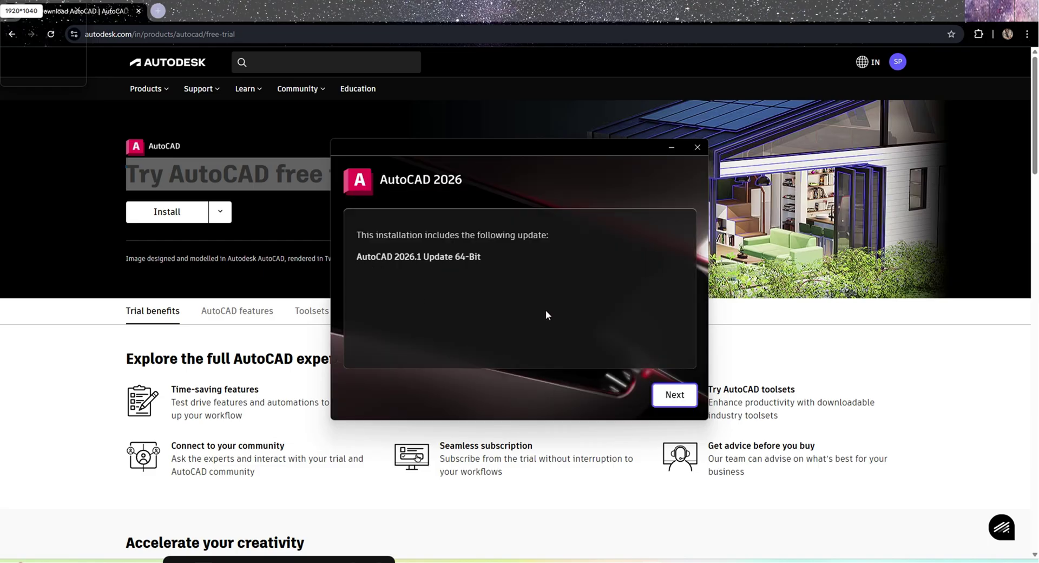
Step: Accept the included AutoCAD 2026.1 update and install AutoCAD 2026 in C:\Program Files\Autodesk
{"action": "left_click", "coordinate": [666, 390]}
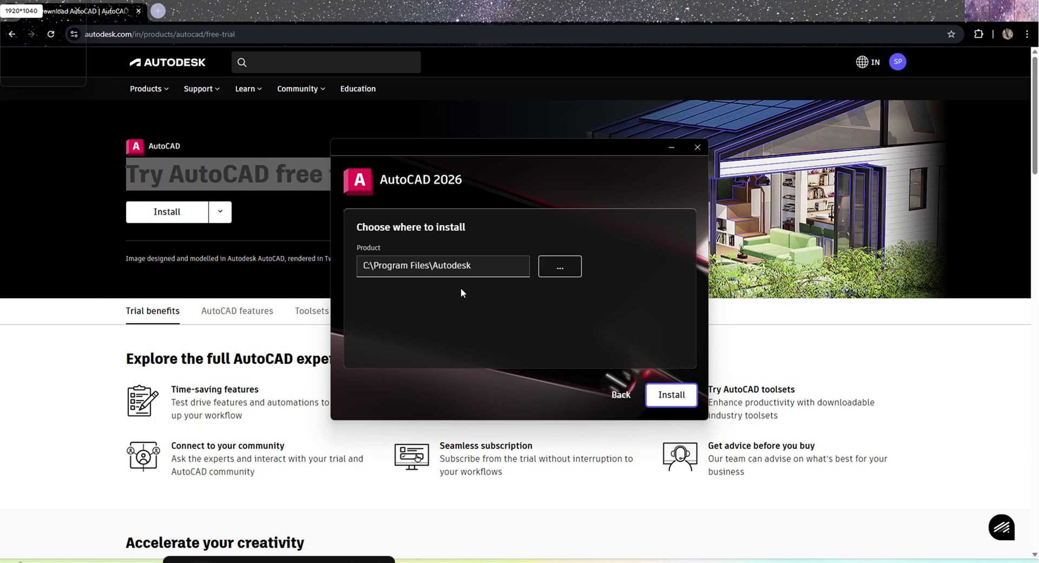
{"action": "left_click", "coordinate": [461, 274]}
{"action": "left_click", "coordinate": [679, 394]}
{"action": "left_click", "coordinate": [679, 394]}
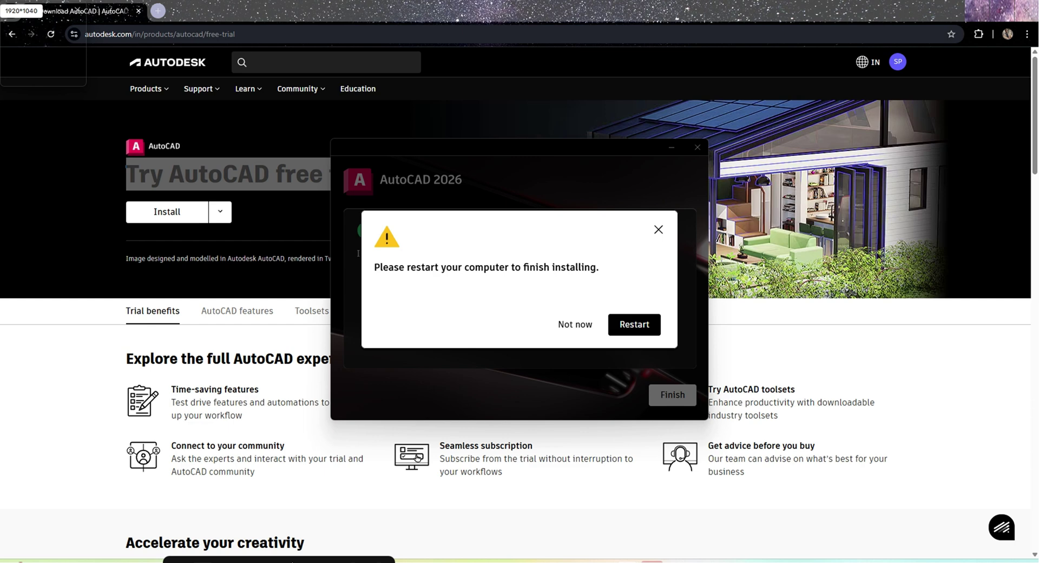
Step: Postpone the computer restart, finish the AutoCAD 2026 installer and close the browser
{"action": "left_click", "coordinate": [559, 332]}
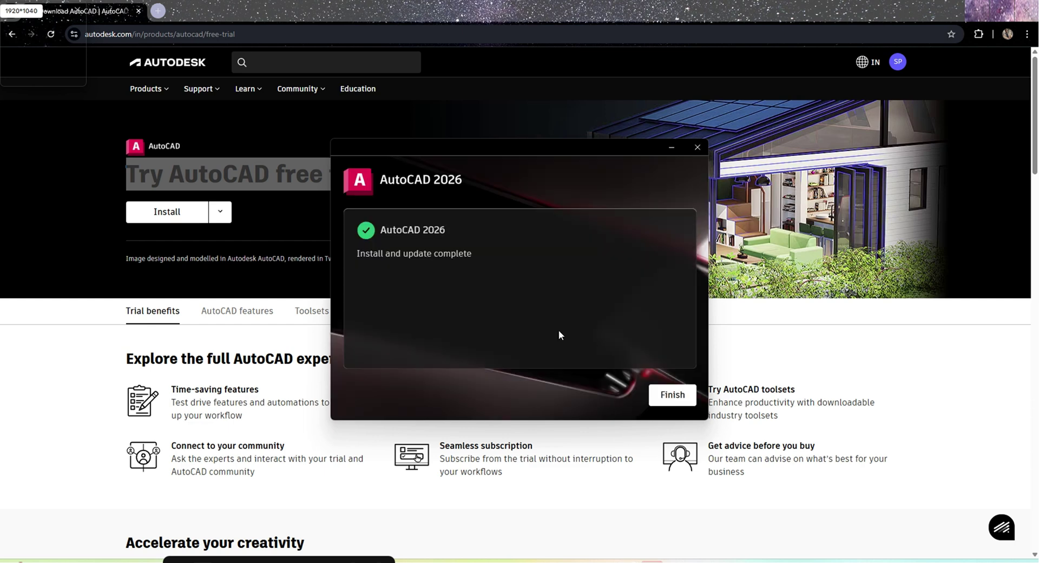
{"action": "left_click", "coordinate": [672, 394]}
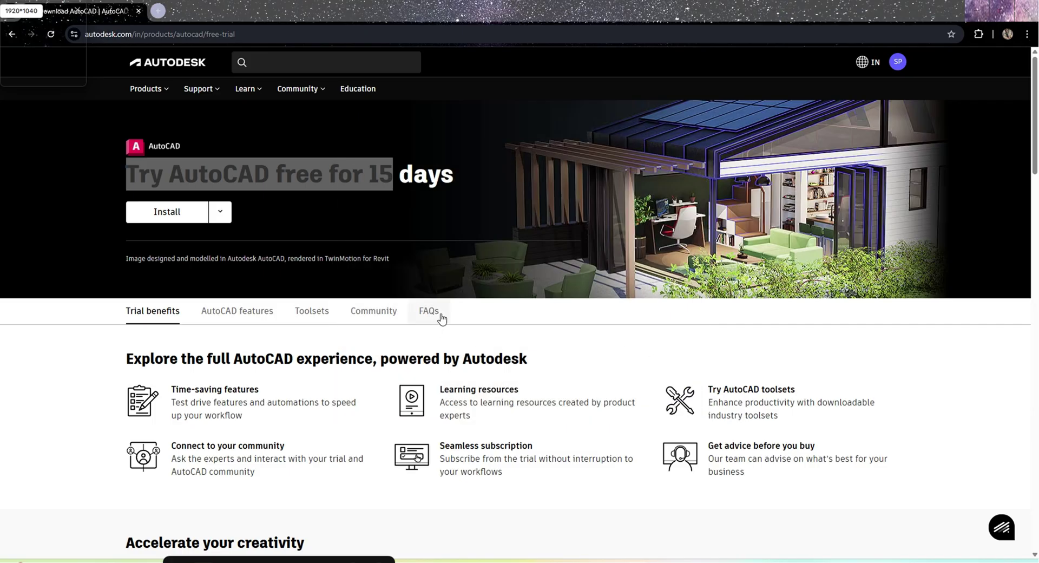
{"action": "left_click", "coordinate": [1030, 6]}
{"action": "left_click", "coordinate": [1030, 5]}
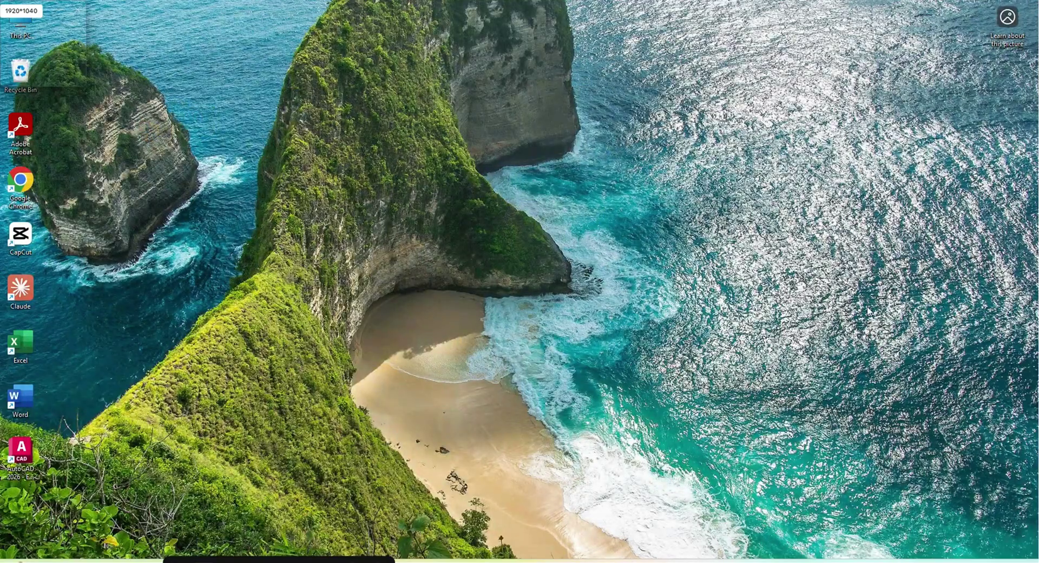
Step: Launch AutoCAD 2026 from the desktop and choose signing in with an Autodesk ID as the license type
{"action": "double_click", "coordinate": [31, 464]}
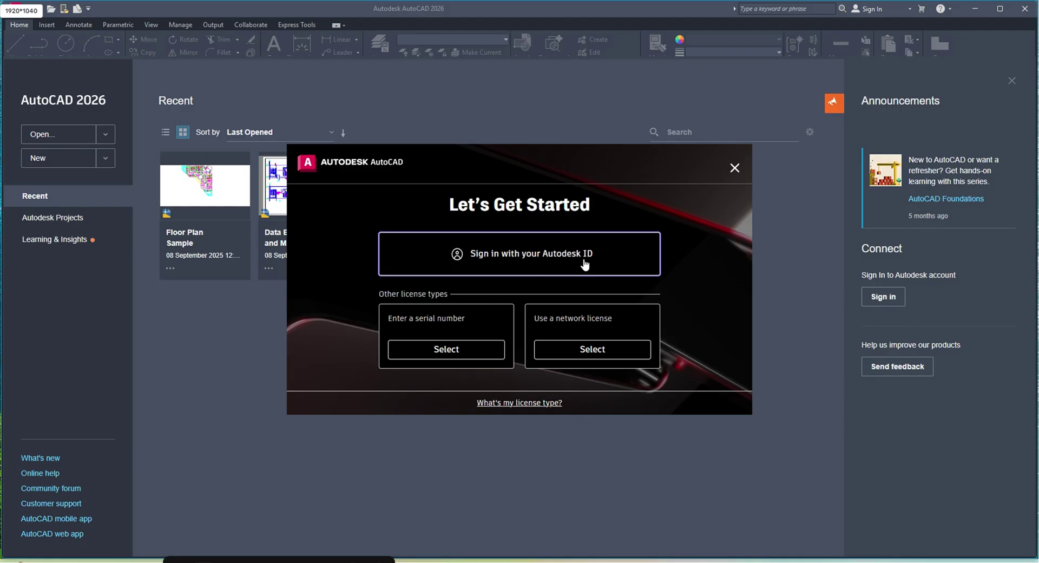
{"action": "left_click", "coordinate": [584, 264]}
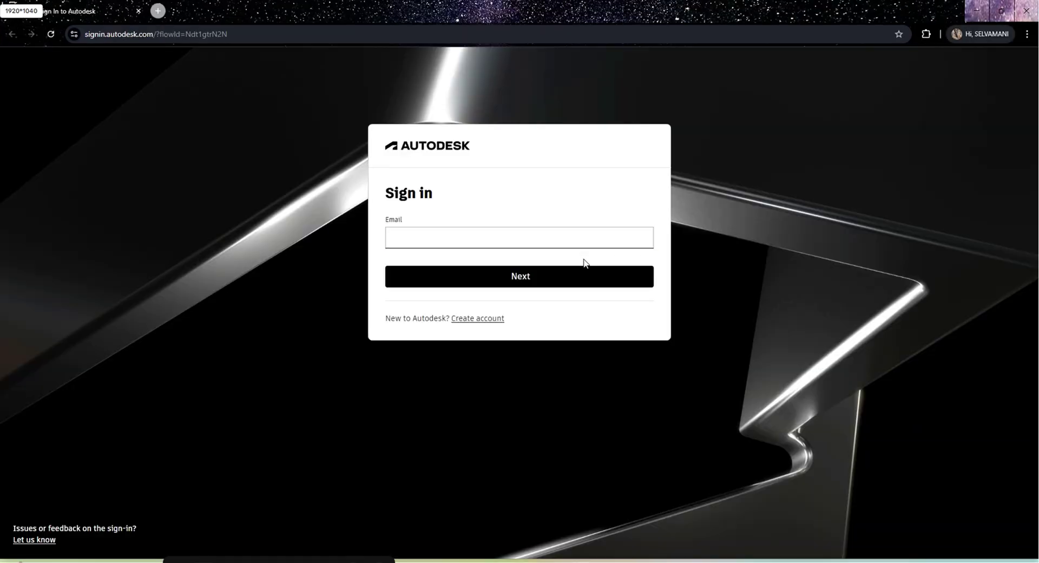
Step: Enter the account's saved e-mail on the Autodesk sign-in page and continue to the password
{"action": "left_click", "coordinate": [574, 244]}
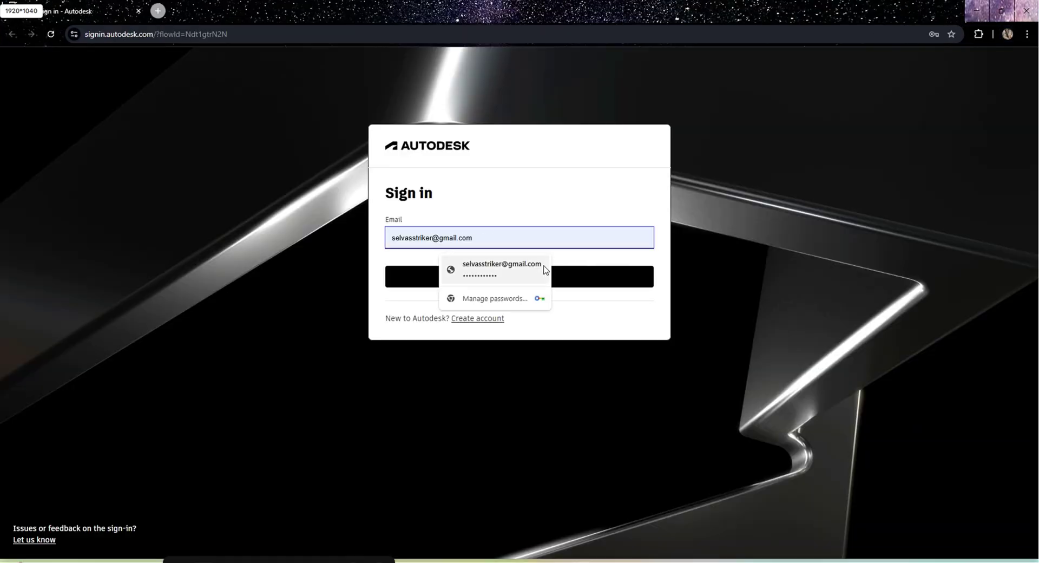
{"action": "left_click", "coordinate": [543, 267]}
{"action": "left_click", "coordinate": [561, 285]}
Step: Sign in with the saved account password and open the product through Autodesk Identity Manager
{"action": "left_click", "coordinate": [500, 308]}
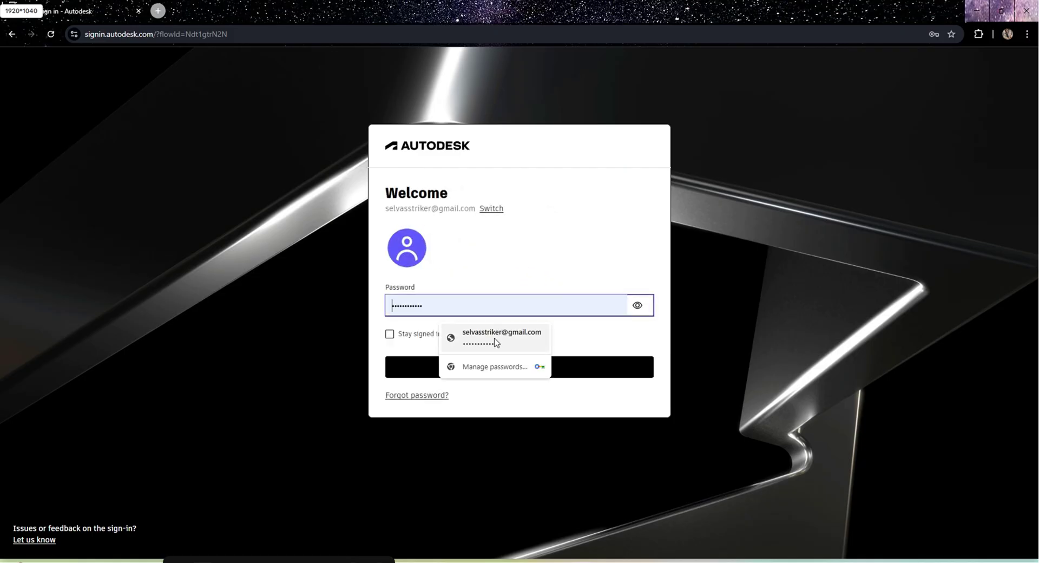
{"action": "left_click", "coordinate": [494, 334]}
{"action": "left_click", "coordinate": [423, 335]}
{"action": "left_click", "coordinate": [447, 363]}
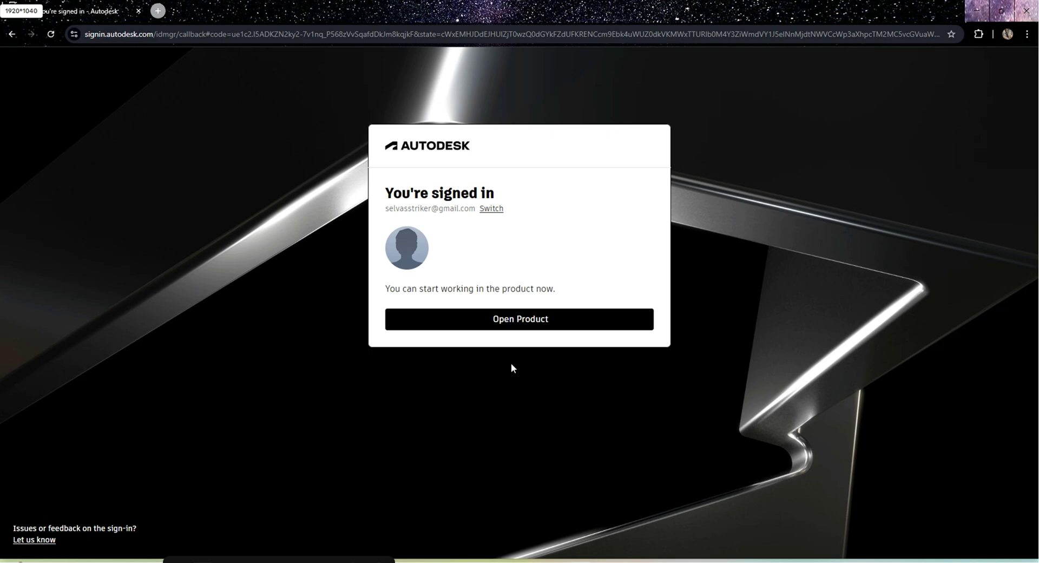
{"action": "left_click", "coordinate": [529, 326]}
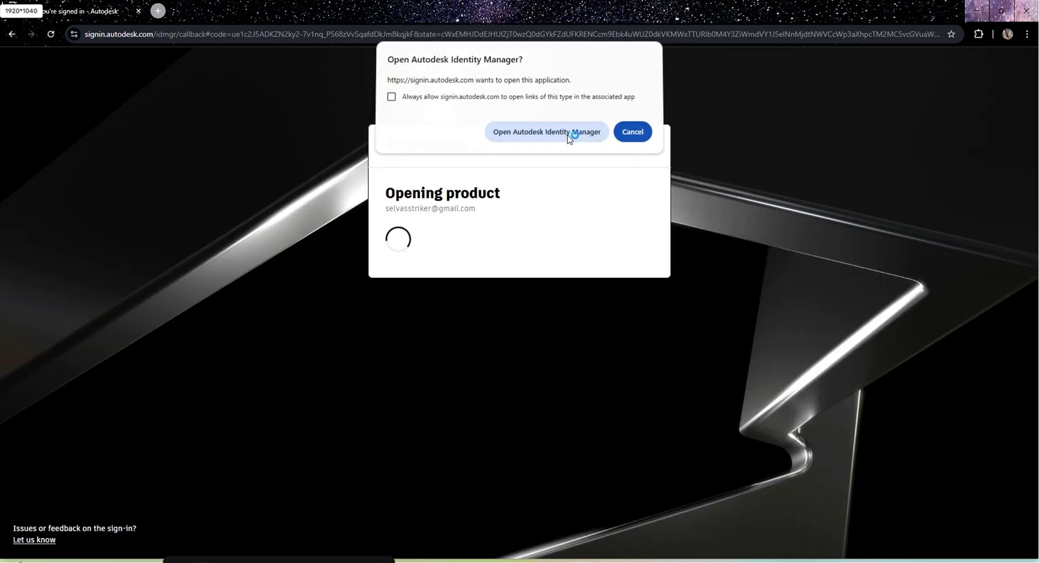
{"action": "left_click", "coordinate": [568, 133]}
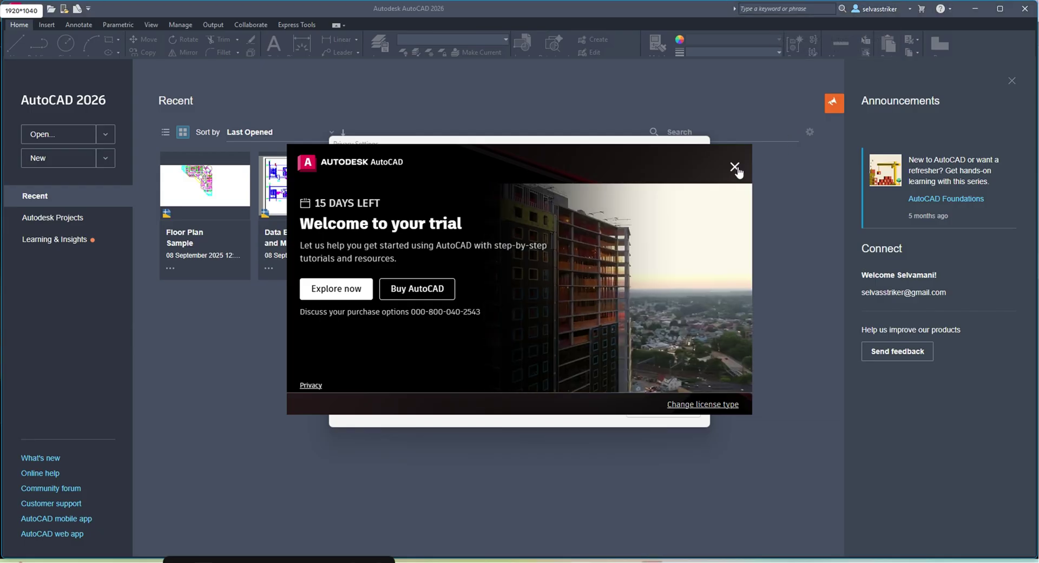
Step: Dismiss the trial welcome window and accept the privacy settings with both optional data uses enabled
{"action": "left_click", "coordinate": [736, 167]}
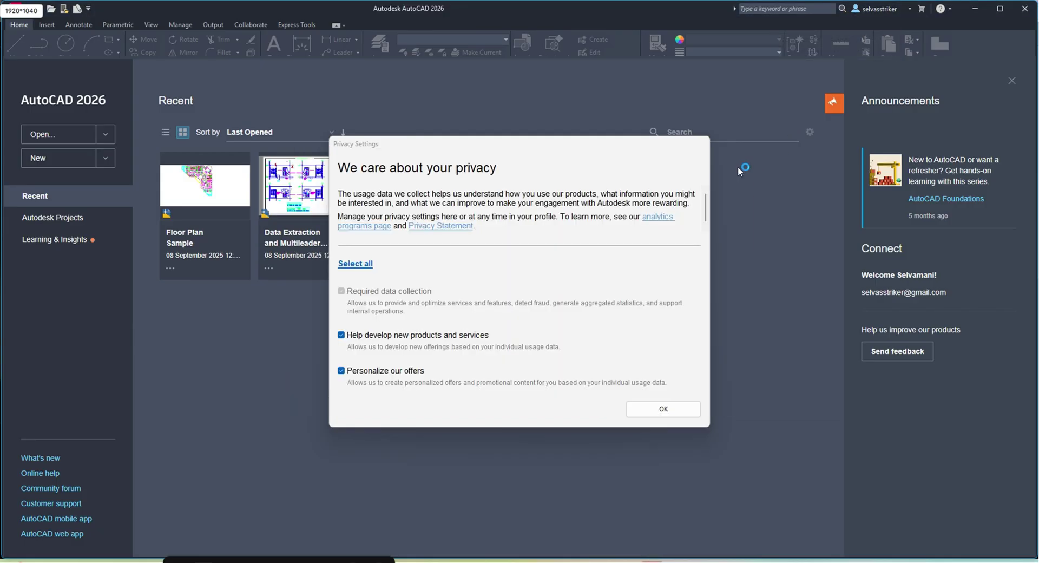
{"action": "left_click", "coordinate": [656, 411]}
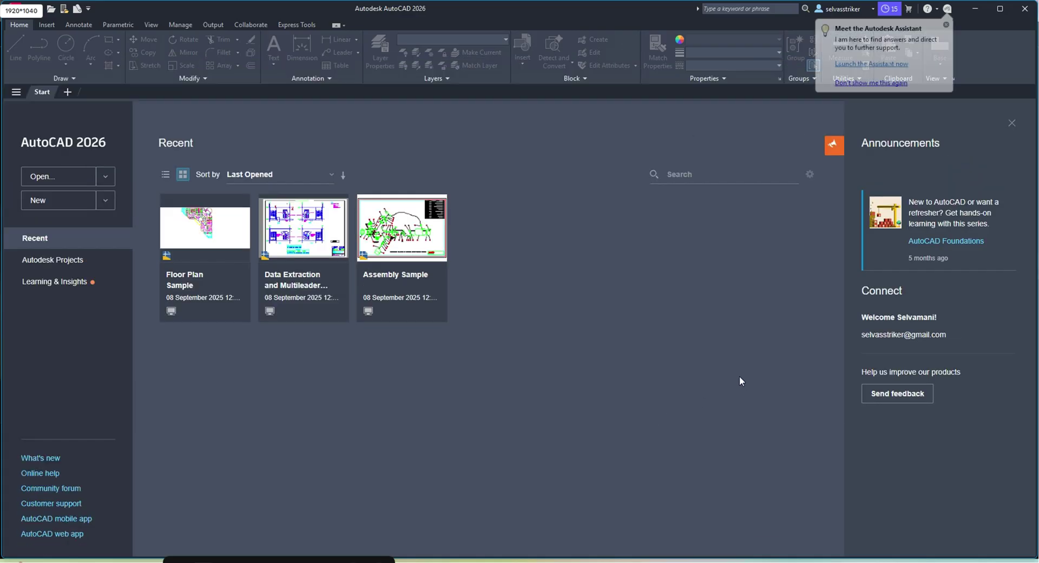